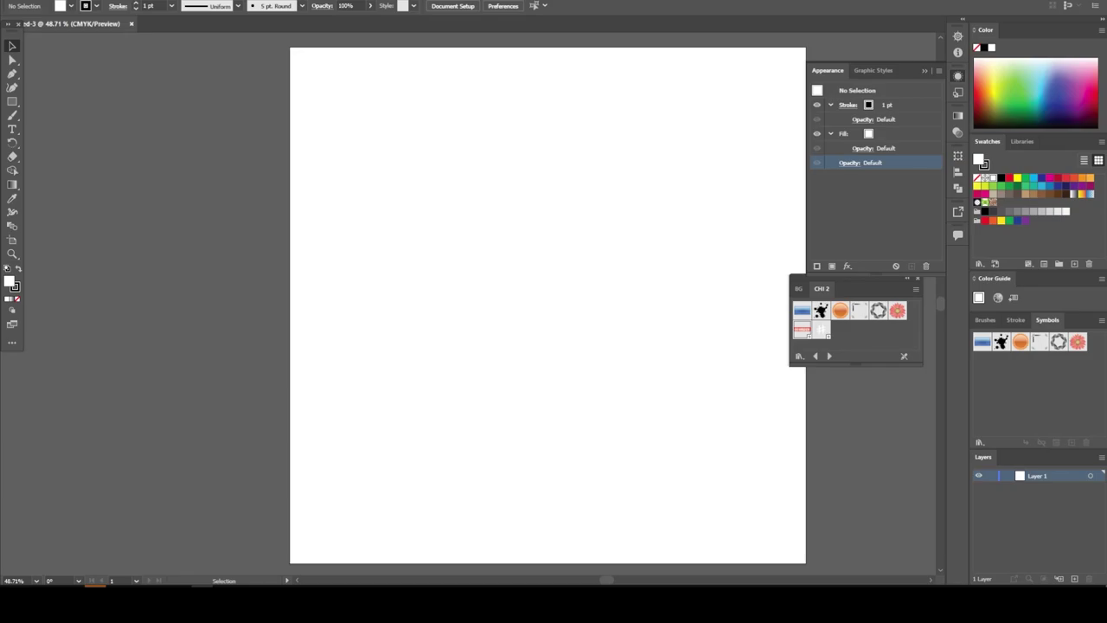
# - Set a pink stroke using Calligraphic Brush 1 with pressure-based size at 24% opacity
pyautogui.doubleClick(15, 286)
pyautogui.click(672, 214)
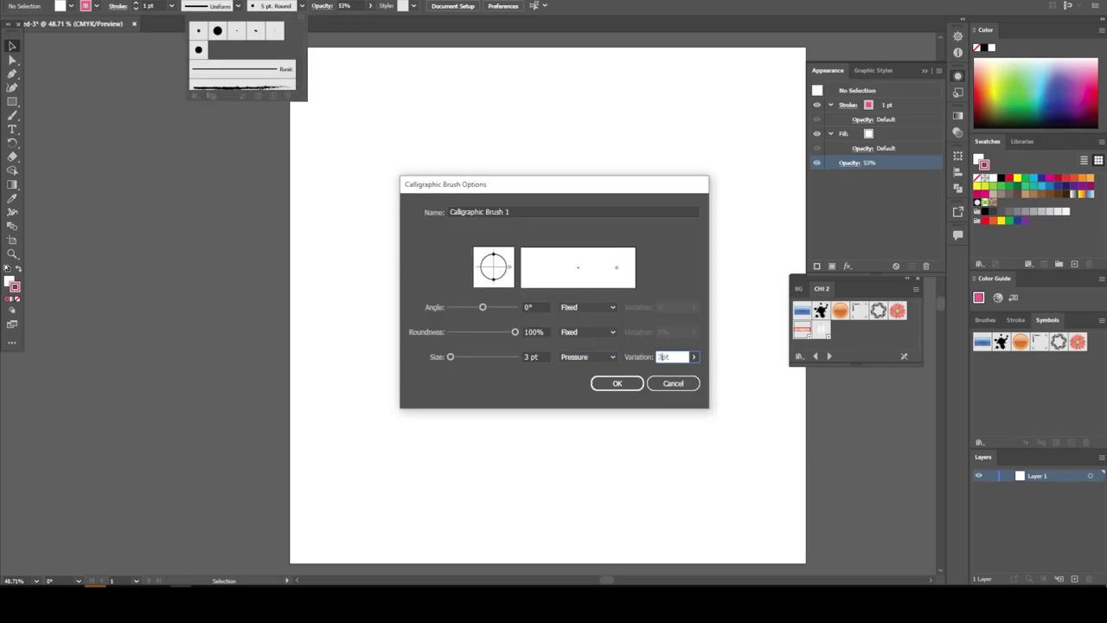
pyautogui.press('Return')
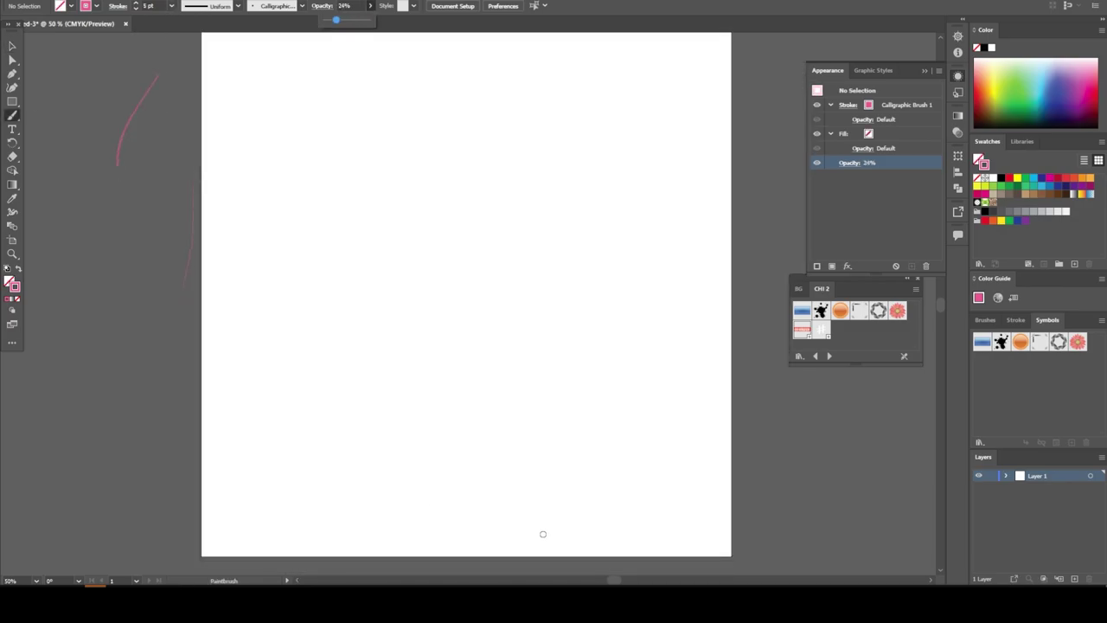
# - Sketch the tall hook-shaped body in pink and scale it down
pyautogui.moveTo(530, 456)
pyautogui.mouseDown()
pyautogui.moveTo(444, 167)
pyautogui.moveTo(433, 74)
pyautogui.moveTo(375, 185)
pyautogui.moveTo(467, 517)
pyautogui.mouseUp()
pyautogui.moveTo(474, 59)
pyautogui.mouseDown()
pyautogui.moveTo(451, 420)
pyautogui.moveTo(544, 417)
pyautogui.mouseUp()
pyautogui.click(597, 467)
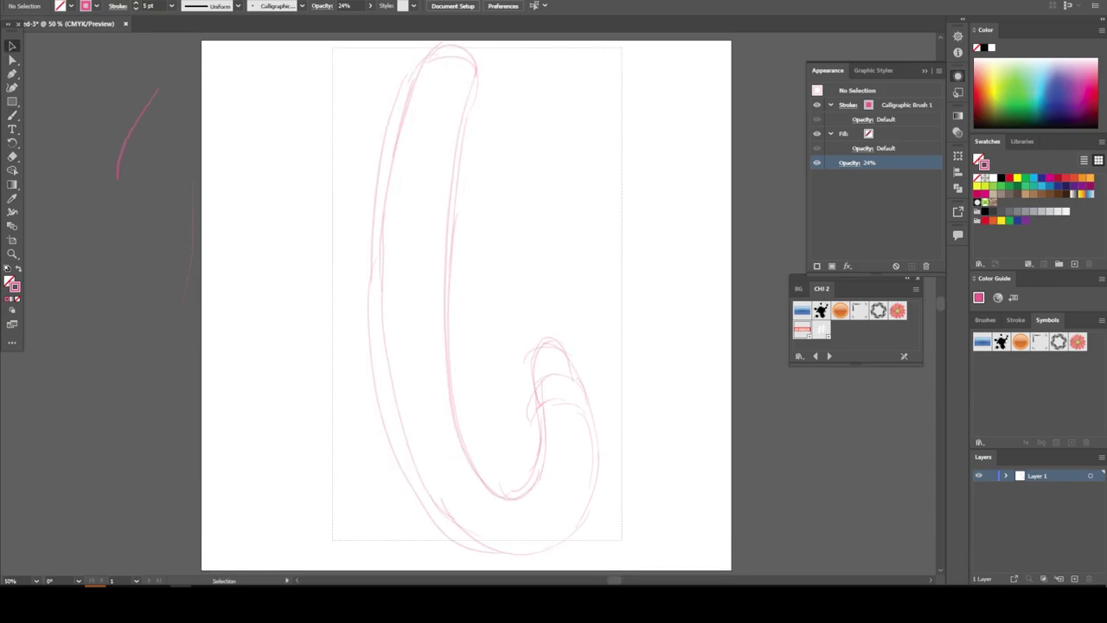
pyautogui.moveTo(605, 562)
pyautogui.mouseDown()
pyautogui.moveTo(559, 510)
pyautogui.moveTo(593, 467)
pyautogui.mouseUp()
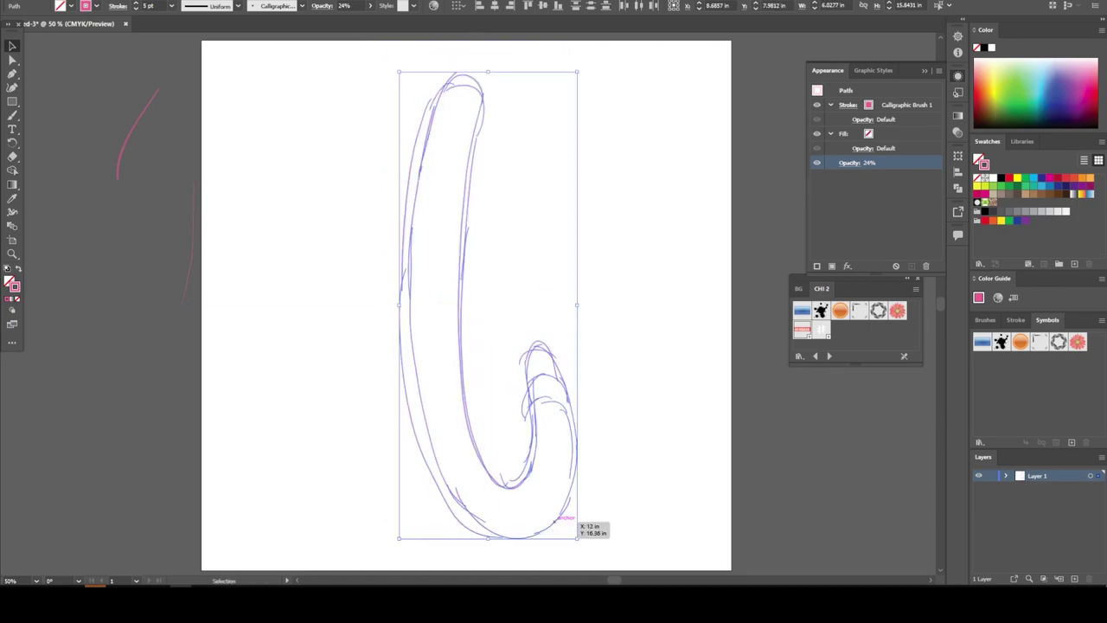
pyautogui.hotkey('ctrl', 'shift', 'a')
# - Sketch an oval eye right of the body and copy it to the left side
pyautogui.hotkey('ctrl', '1')
pyautogui.press('b')
pyautogui.moveTo(563, 296); pyautogui.dragTo(538, 229)
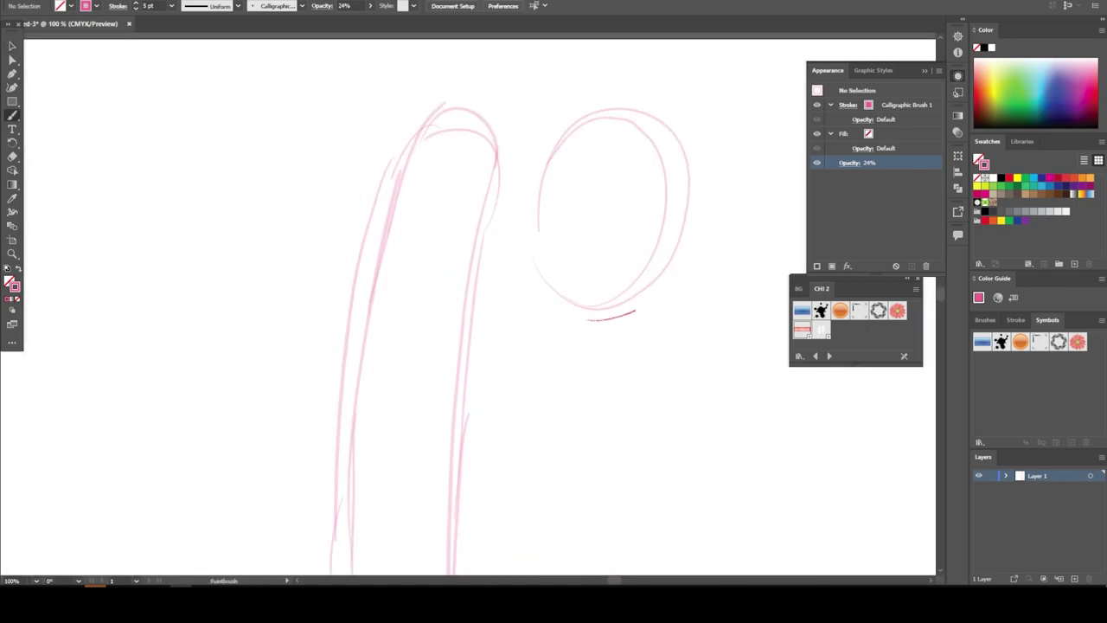
pyautogui.click(12, 46)
pyautogui.moveTo(610, 215); pyautogui.dragTo(217, 216)
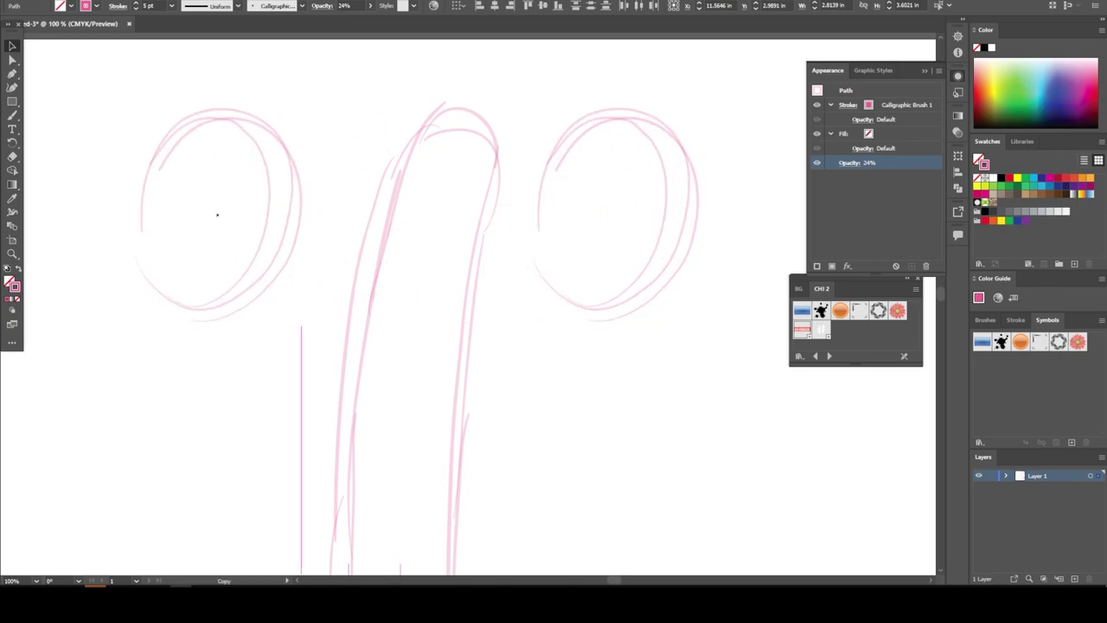
pyautogui.hotkey('ctrl', 'shift', 'a')
# - Retrace the rounded top of the body and add a line inside the right eye
pyautogui.scroll(1, 28, 224)
pyautogui.press('b')
pyautogui.moveTo(373, 268); pyautogui.dragTo(526, 126)
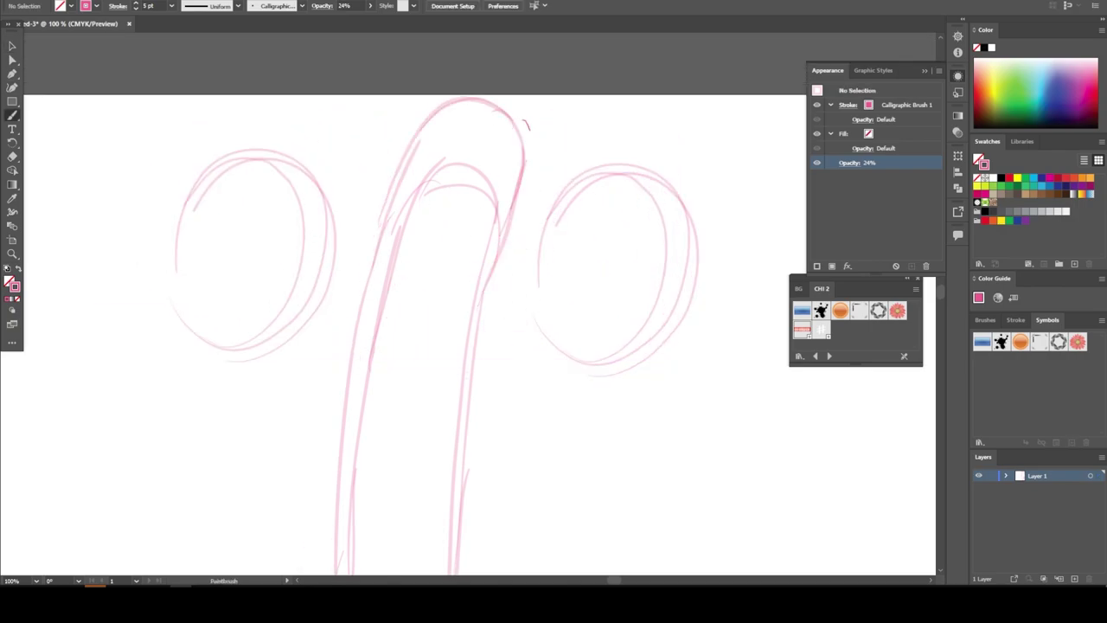
pyautogui.scroll(-1, 589, 306)
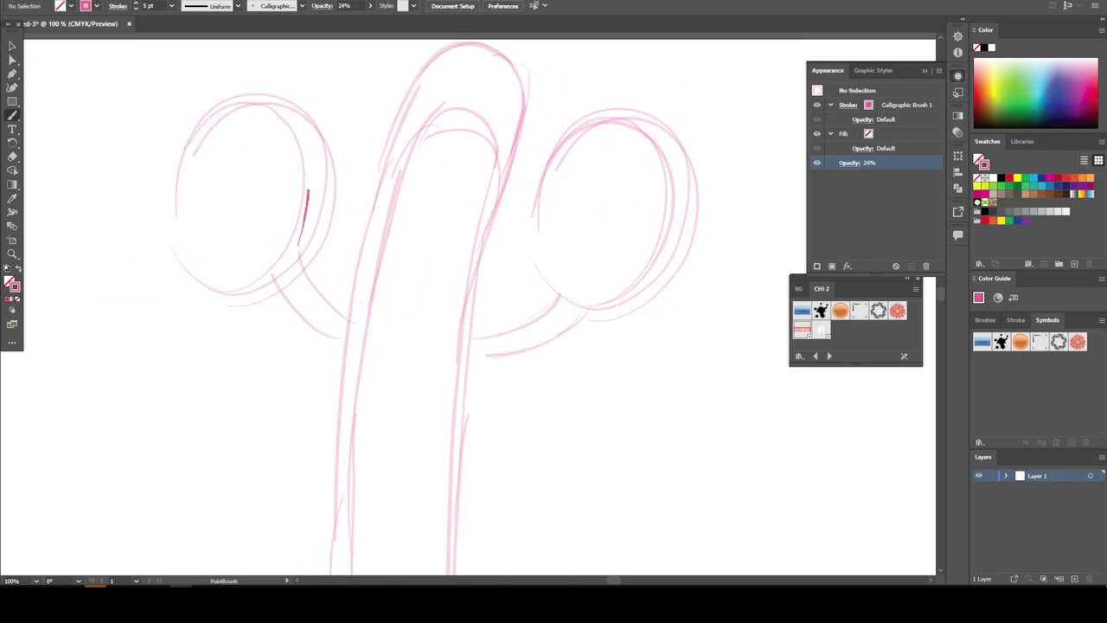
pyautogui.moveTo(633, 130); pyautogui.dragTo(602, 207)
pyautogui.hotkey('ctrl', '-')
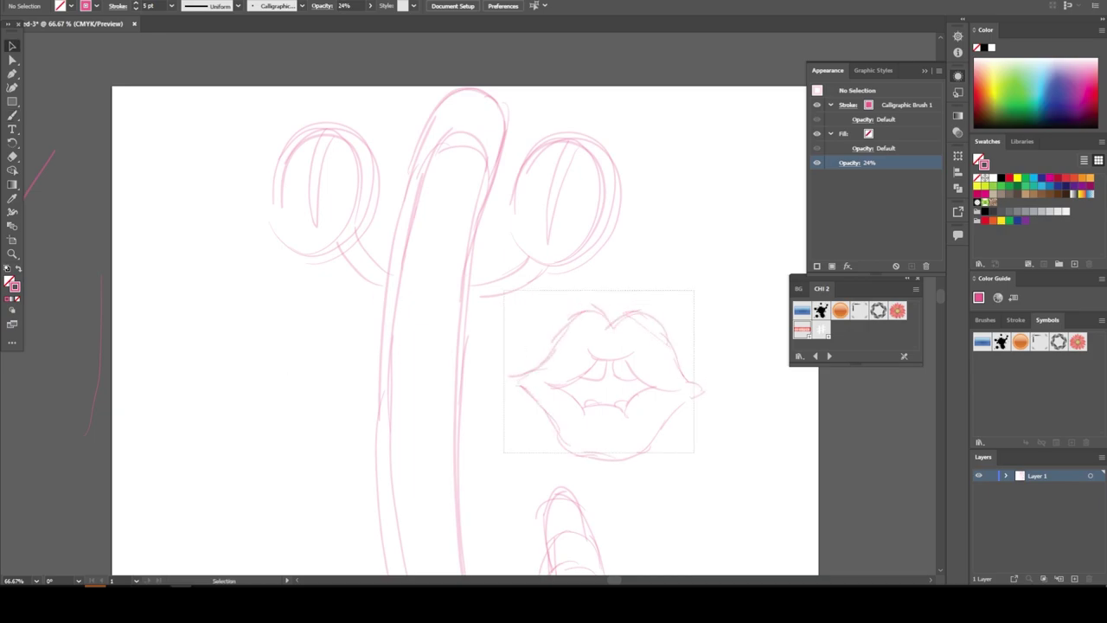
# - Move the lips up onto the body and sketch detail lines across it
pyautogui.moveTo(503, 290); pyautogui.dragTo(693, 451)
pyautogui.moveTo(605, 381); pyautogui.dragTo(388, 341)
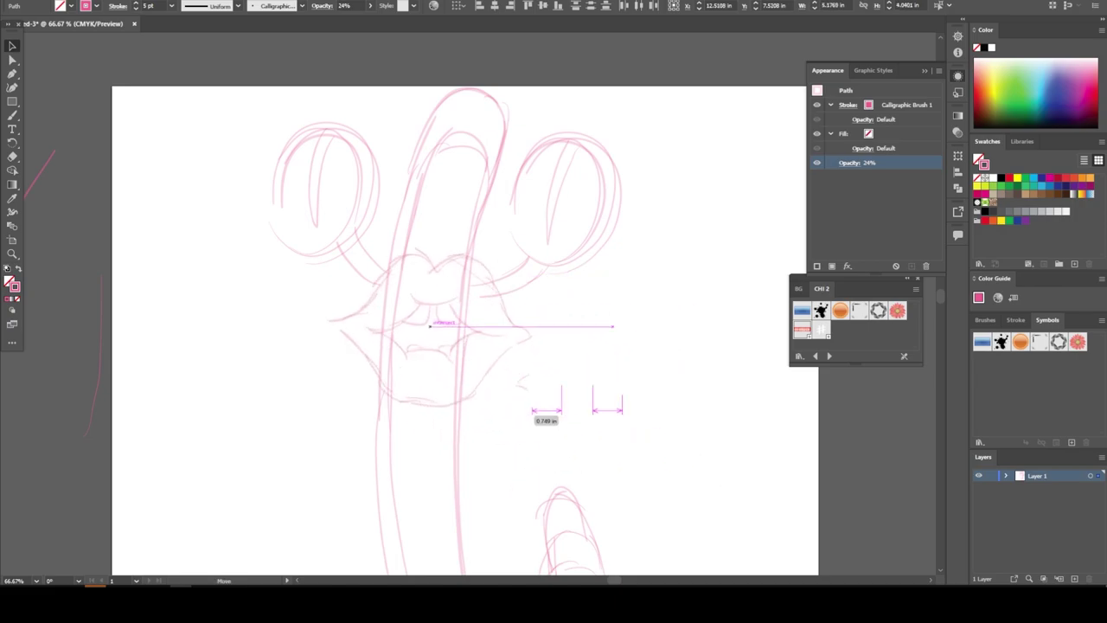
pyautogui.hotkey('ctrl', 'shift', 'a')
pyautogui.hotkey('ctrl', '-')
pyautogui.hotkey('ctrl', '-')
pyautogui.hotkey('ctrl', '-')
pyautogui.hotkey('ctrl', '1')
pyautogui.press('b')
pyautogui.scroll(-2, 303, 343)
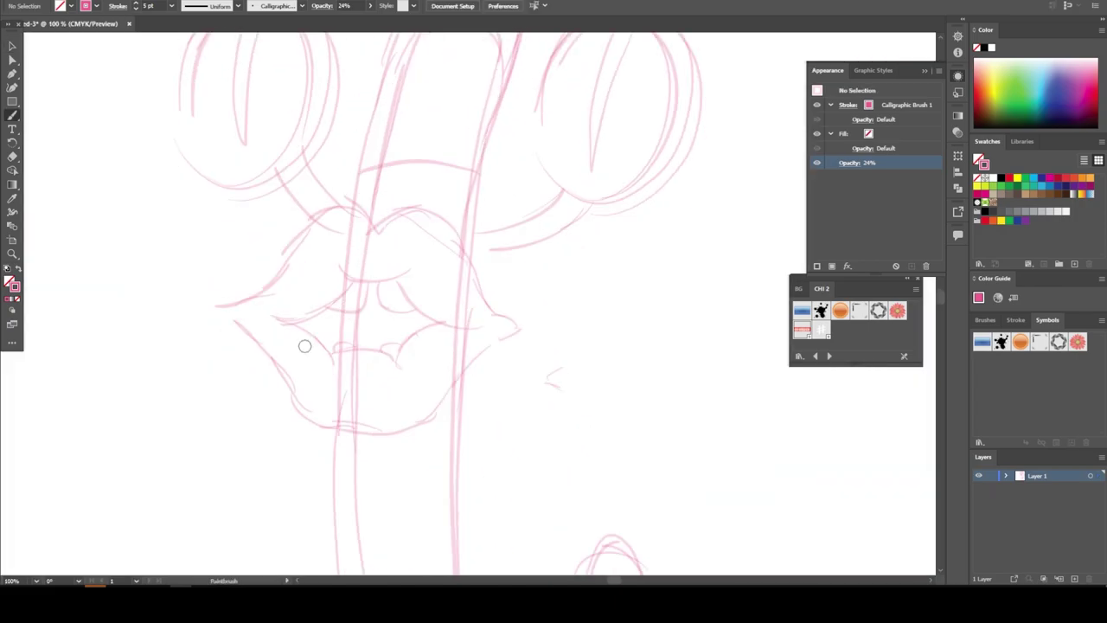
pyautogui.moveTo(346, 378); pyautogui.dragTo(450, 366)
# - Sketch the tail, feet and a right arm with a splayed hand
pyautogui.scroll(-5, 462, 260)
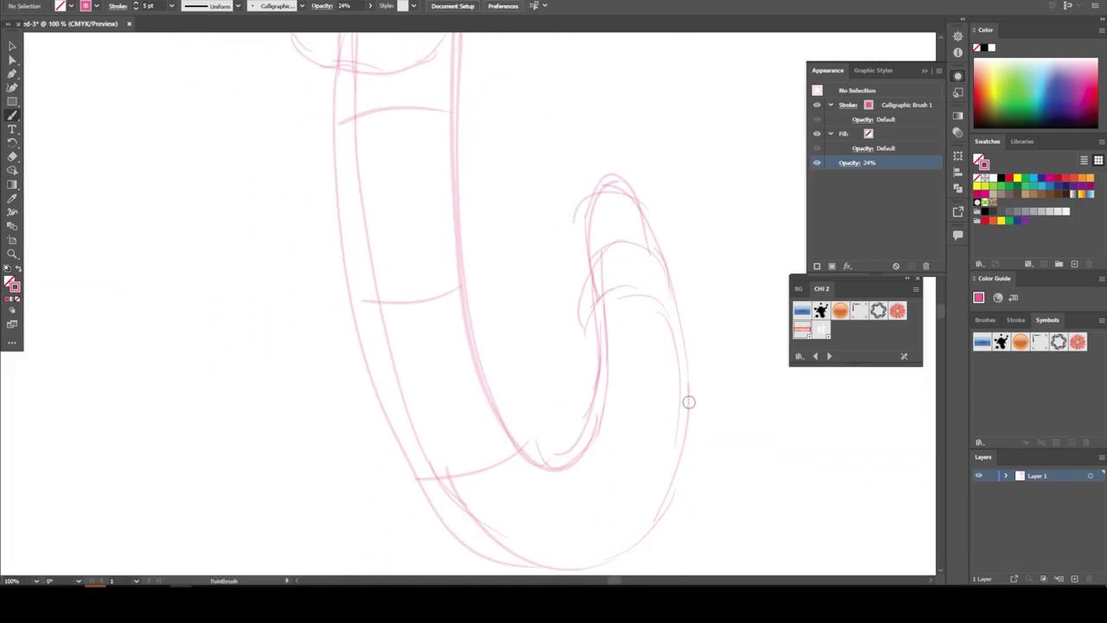
pyautogui.hotkey('ctrl', '-')
pyautogui.hotkey('ctrl', '-')
pyautogui.hotkey('ctrl', '+')
pyautogui.press('v')
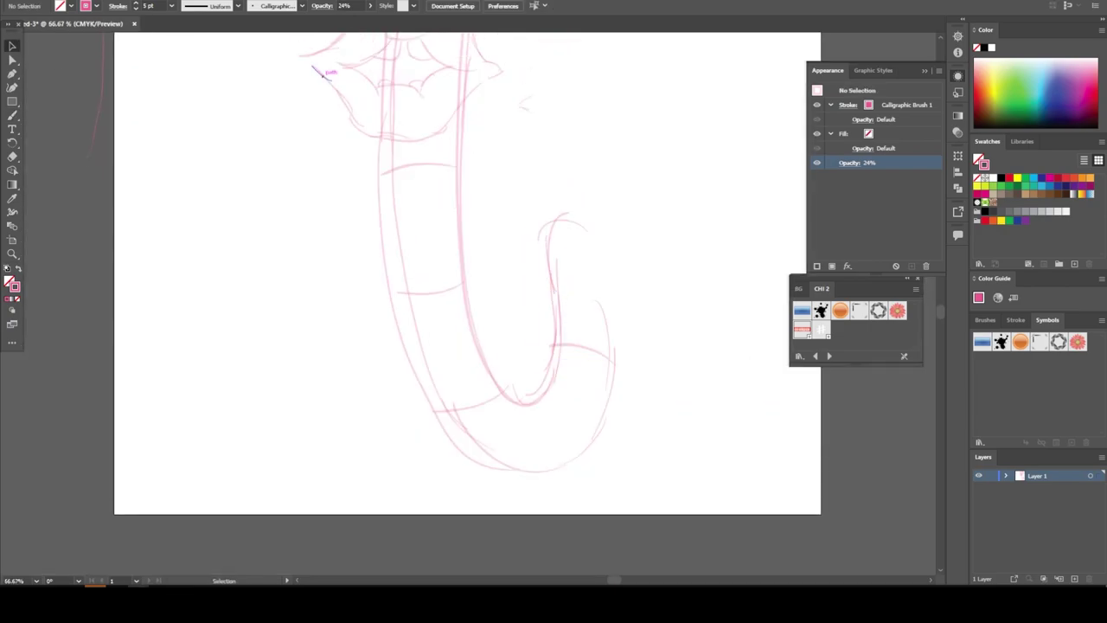
pyautogui.scroll(-2, 538, 326)
pyautogui.moveTo(458, 396); pyautogui.dragTo(424, 459)
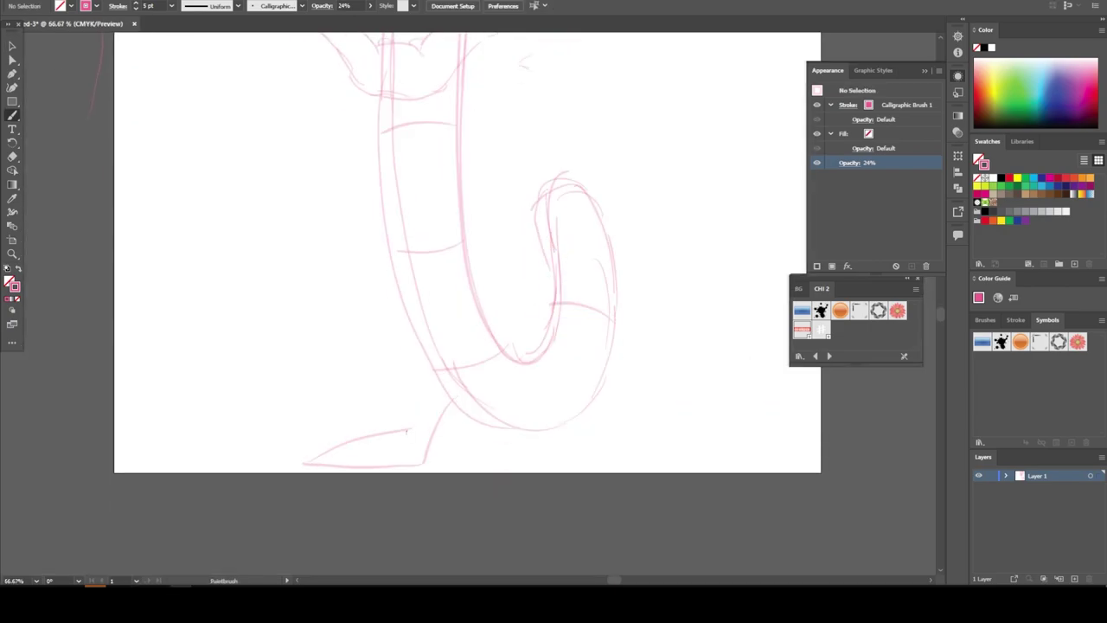
pyautogui.hotkey('ctrl', '-')
pyautogui.hotkey('ctrl', '-')
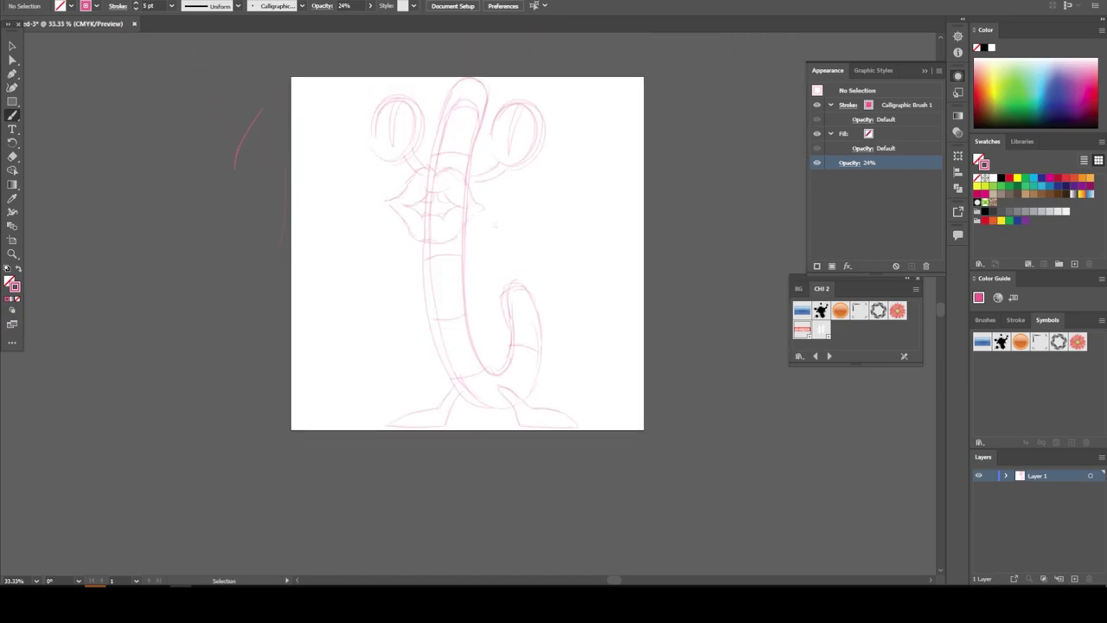
pyautogui.hotkey('ctrl', '+')
pyautogui.hotkey('ctrl', '+')
pyautogui.scroll(2, 457, 288)
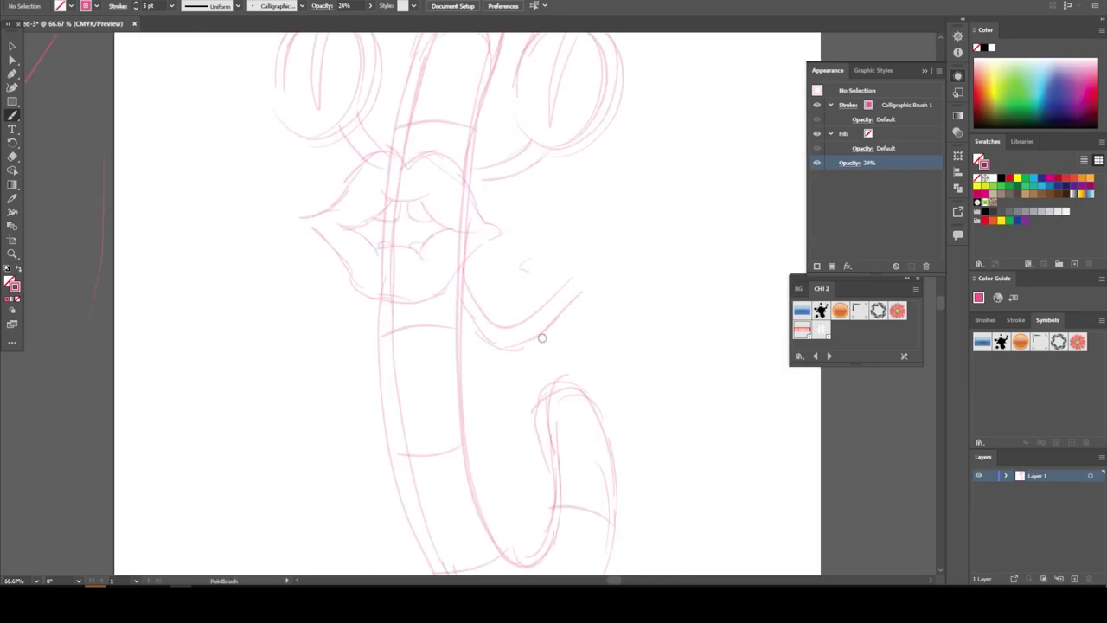
pyautogui.hotkey('ctrl', '+')
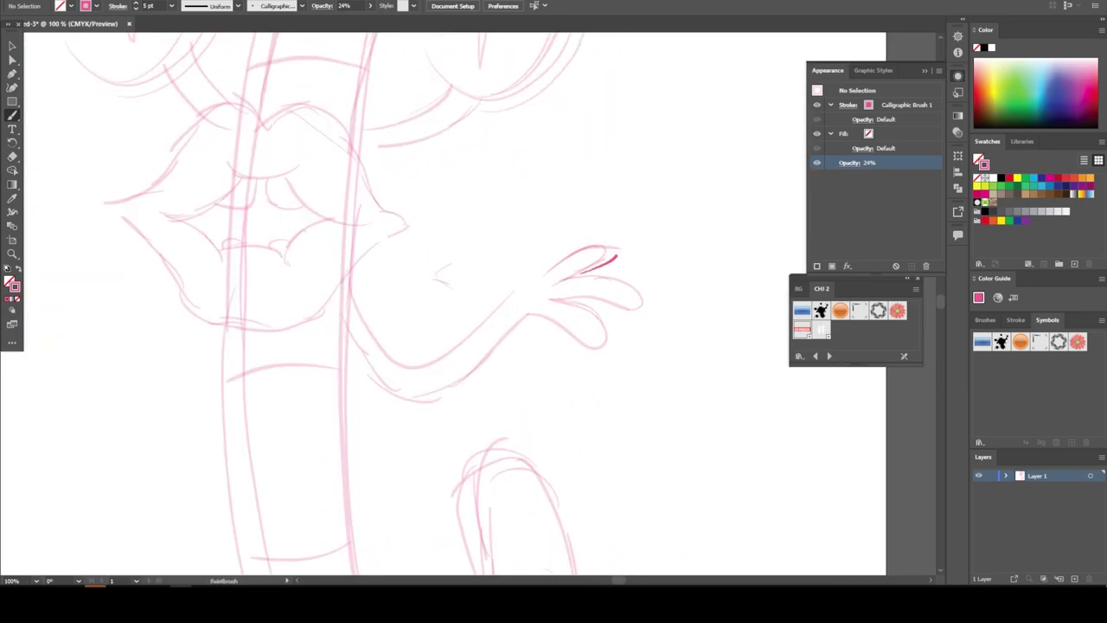
pyautogui.hotkey('ctrl', '-')
pyautogui.hotkey('ctrl', '+')
pyautogui.hotkey('ctrl', '+')
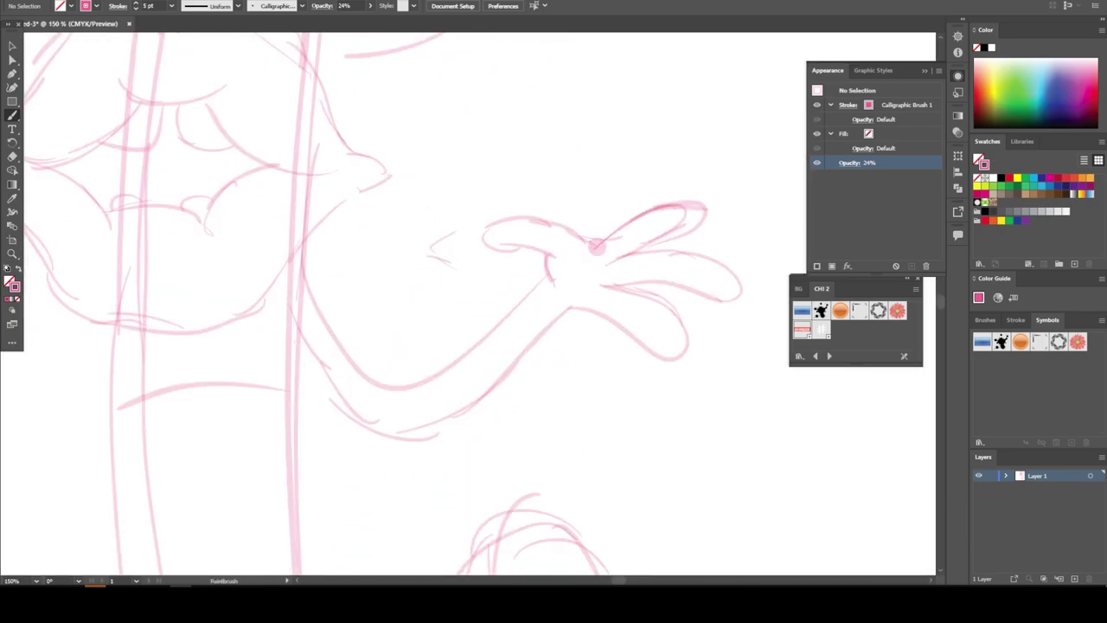
pyautogui.hotkey('ctrl', '-')
pyautogui.hotkey('ctrl', '-')
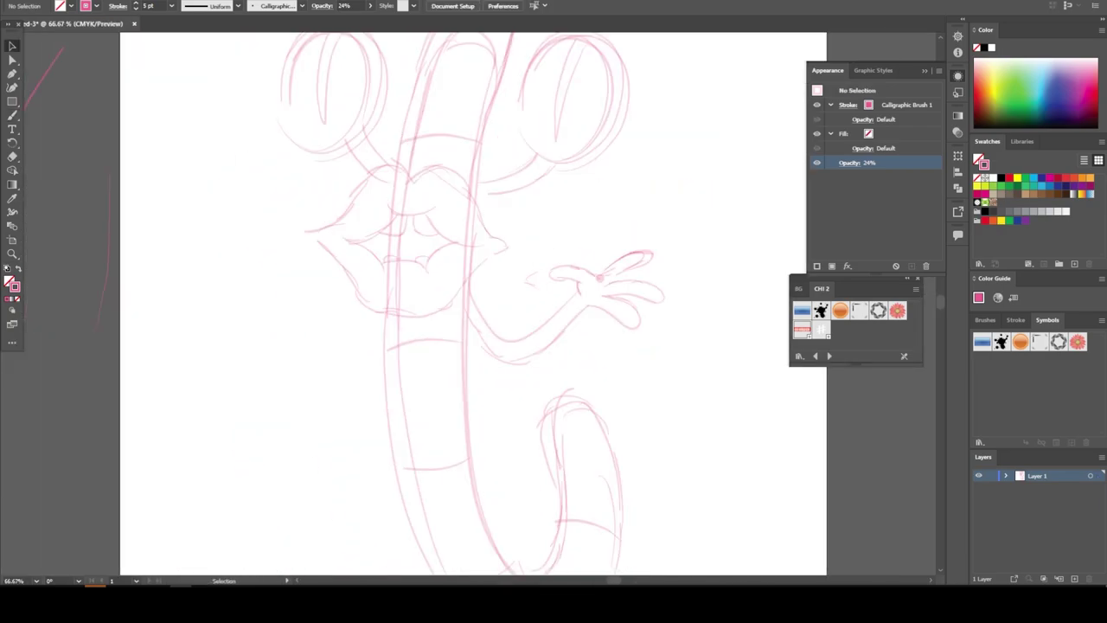
# - Copy the arm to the body's left side and reflect it vertically
pyautogui.keyDown('ctrl'); pyautogui.click(578, 288); pyautogui.keyUp('ctrl')
pyautogui.moveTo(577, 288); pyautogui.dragTo(294, 302)
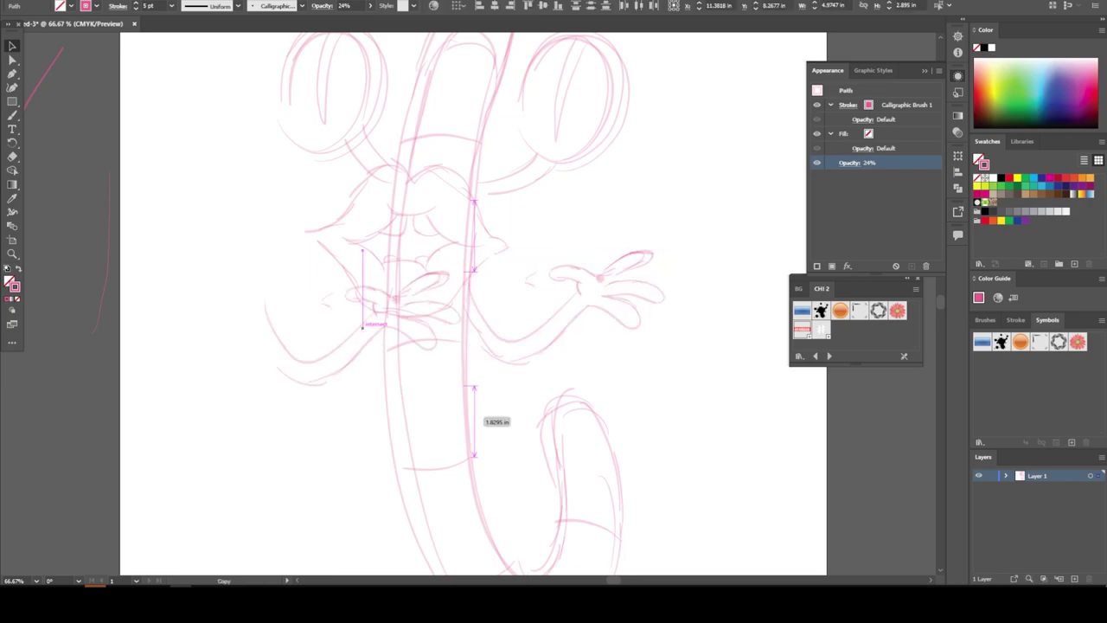
pyautogui.rightClick(294, 303)
pyautogui.click(445, 278)
pyautogui.press('Return')
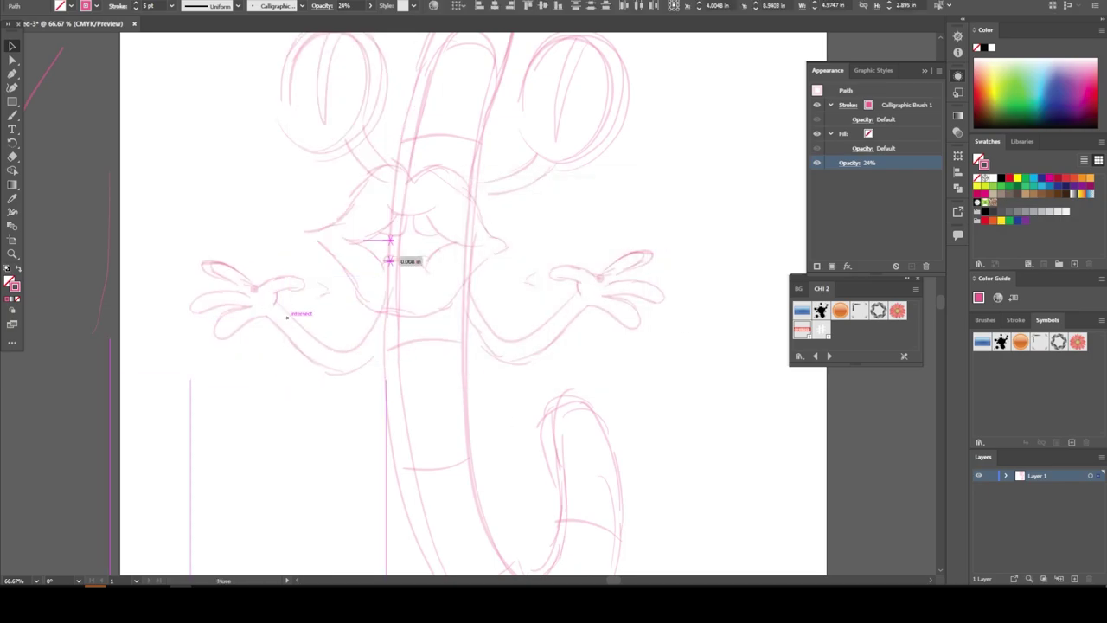
pyautogui.moveTo(383, 247); pyautogui.dragTo(366, 344)
# - Add Layer 2 above the sketch using black 1 pt strokes
pyautogui.hotkey('ctrl', '-')
pyautogui.hotkey('ctrl', '-')
pyautogui.hotkey('ctrl', '+')
pyautogui.hotkey('ctrl', '+')
pyautogui.press('b')
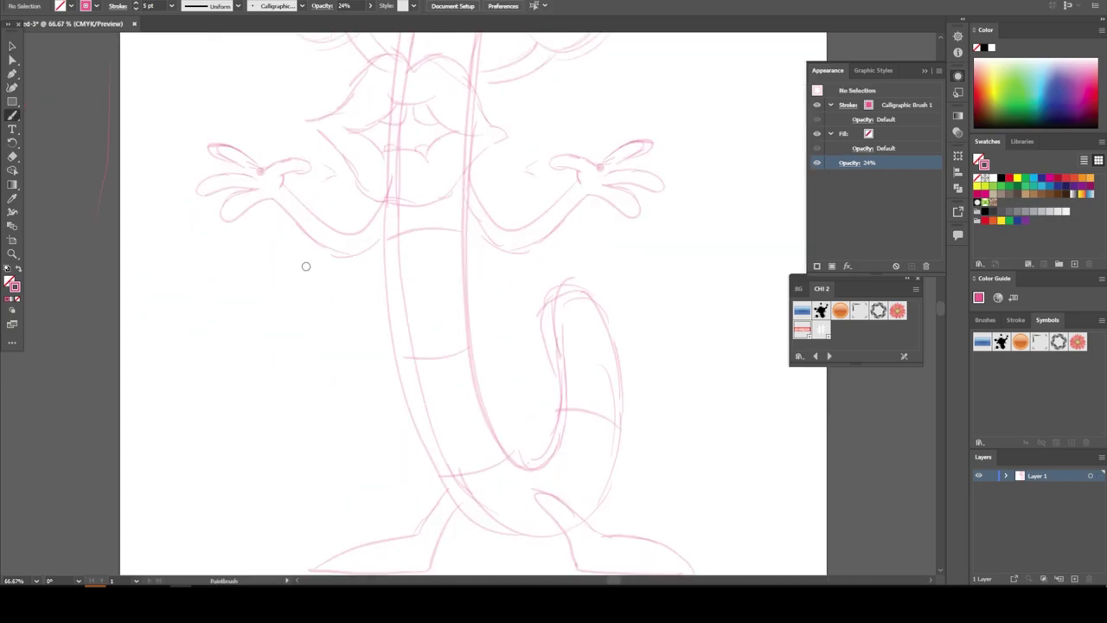
pyautogui.hotkey('ctrl', '-')
pyautogui.hotkey('ctrl', '-')
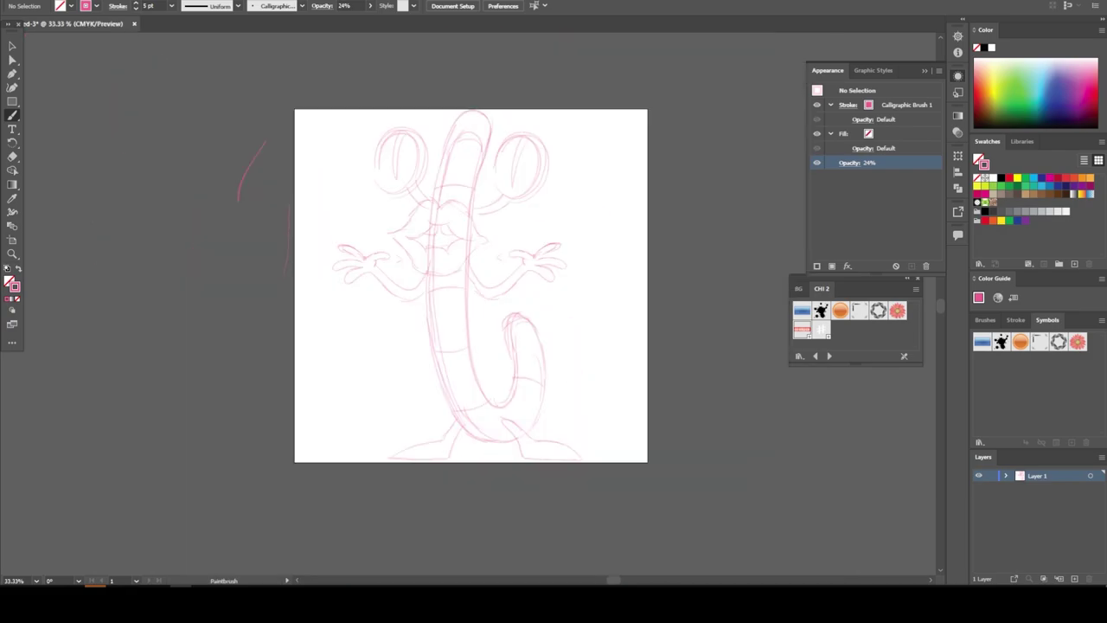
pyautogui.hotkey('ctrl', 'l')
pyautogui.hotkey('ctrl', '+')
# - Set the Paintbrush to a black 7 pt stroke, testing it beside the artboard
pyautogui.doubleClick(12, 101)
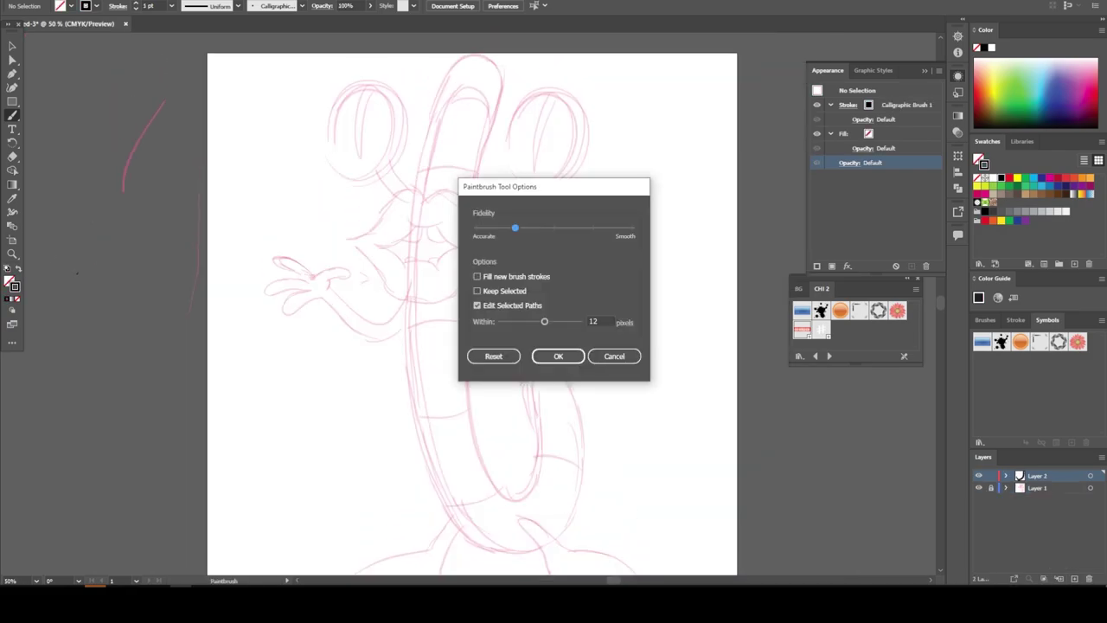
pyautogui.click(559, 356)
pyautogui.moveTo(112, 147); pyautogui.dragTo(111, 220)
pyautogui.click(172, 6)
pyautogui.click(186, 146)
pyautogui.moveTo(120, 97); pyautogui.dragTo(95, 191)
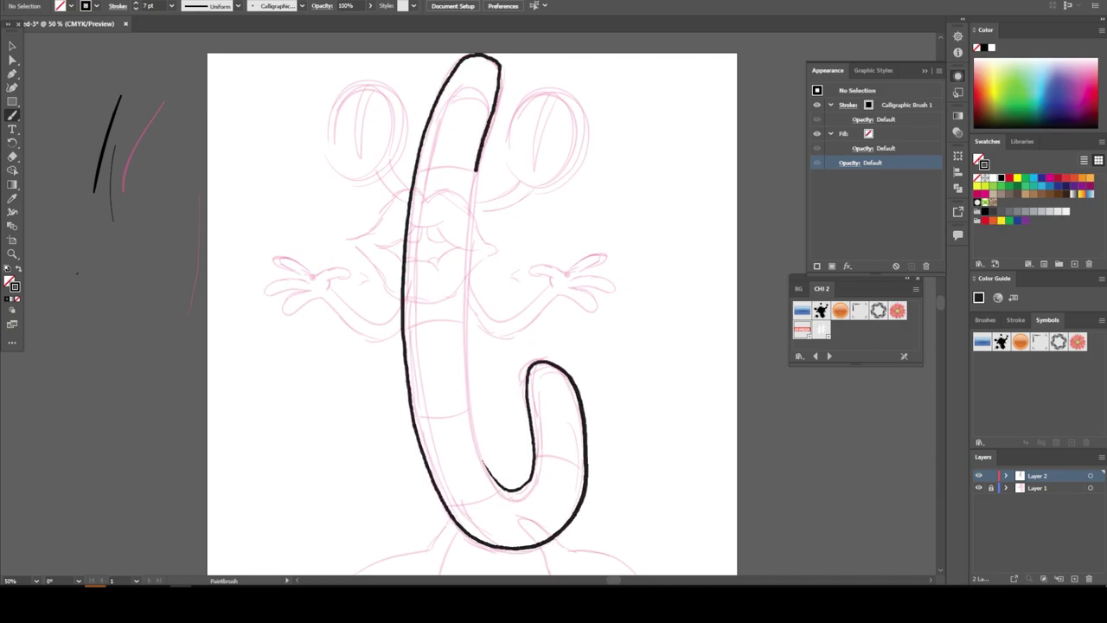
pyautogui.hotkey('ctrl', 'z')
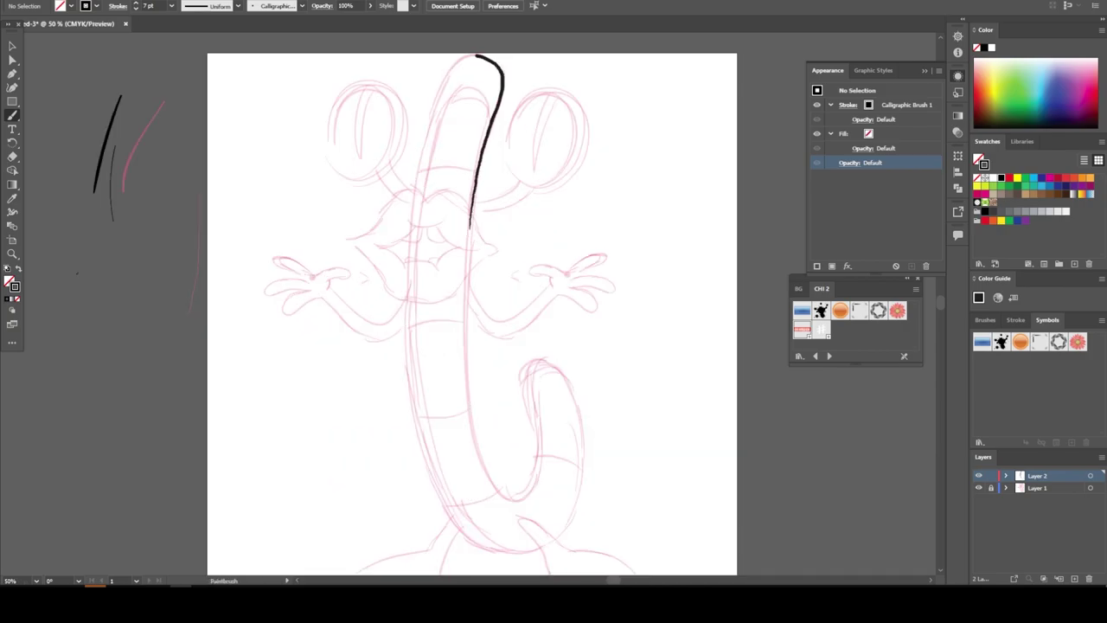
# - Ink the body's right edge, tail curl and left edge down to the foot in black
pyautogui.moveTo(475, 55); pyautogui.dragTo(411, 242)
pyautogui.hotkey('ctrl', '+')
pyautogui.moveTo(482, 91)
pyautogui.mouseDown()
pyautogui.moveTo(472, 400)
pyautogui.moveTo(538, 350)
pyautogui.moveTo(619, 510)
pyautogui.mouseUp()
pyautogui.scroll(-2, 600, 510)
pyautogui.moveTo(388, 129); pyautogui.dragTo(540, 524)
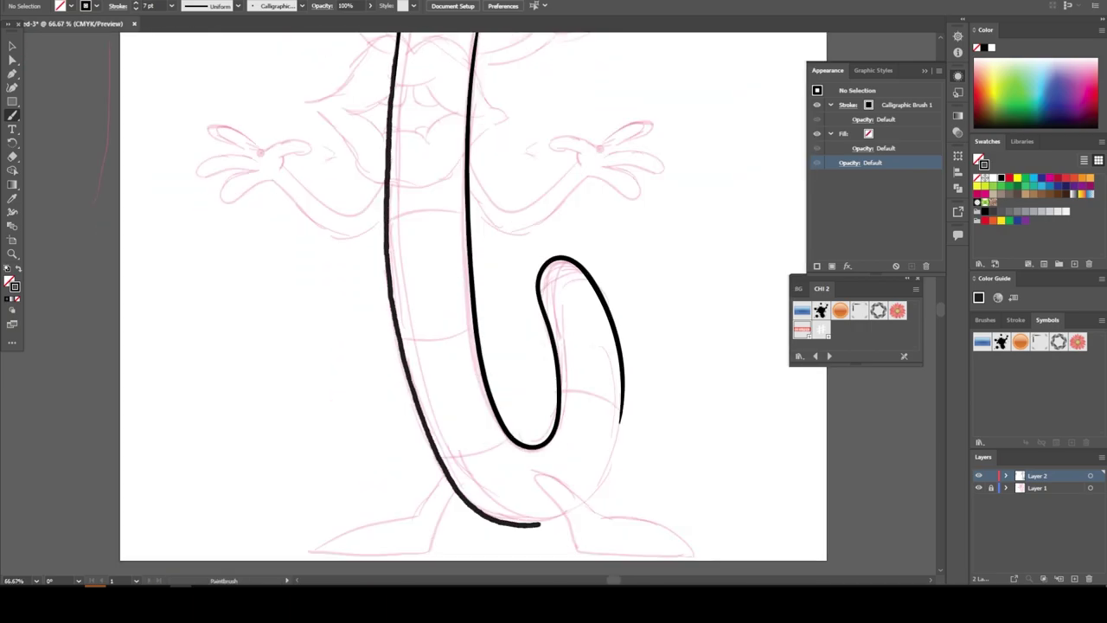
# - Ink the right eye's inner oval and outer ring, then select the eye strokes
pyautogui.hotkey('ctrl', '-')
pyautogui.hotkey('ctrl', '-')
pyautogui.hotkey('ctrl', '+')
pyautogui.hotkey('ctrl', '+')
pyautogui.hotkey('ctrl', '+')
pyautogui.moveTo(470, 346); pyautogui.dragTo(463, 307)
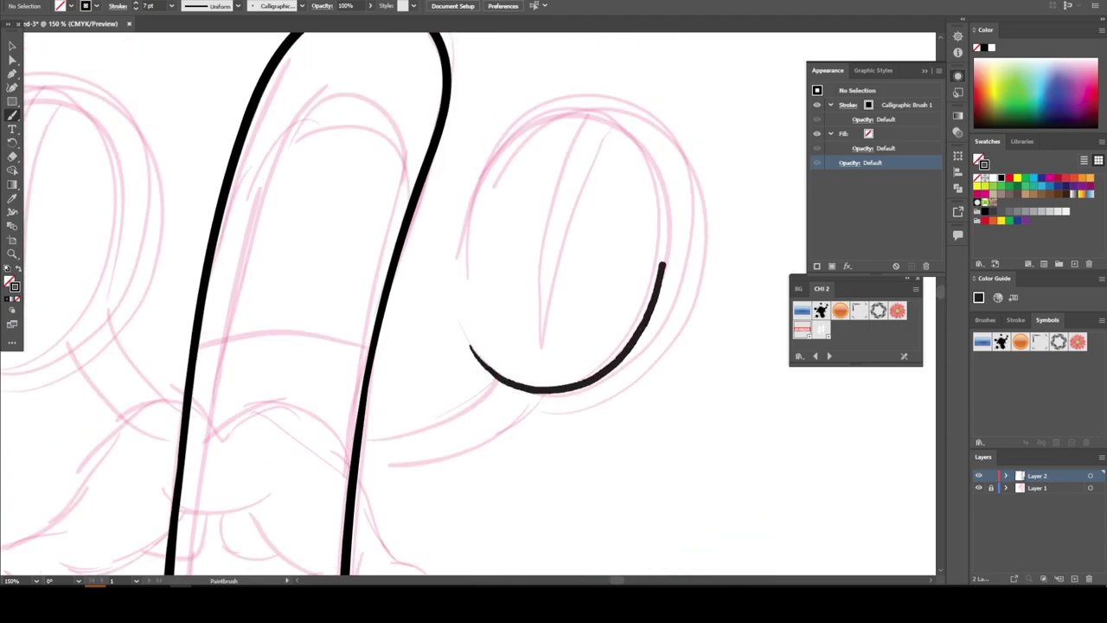
pyautogui.moveTo(476, 186); pyautogui.dragTo(497, 391)
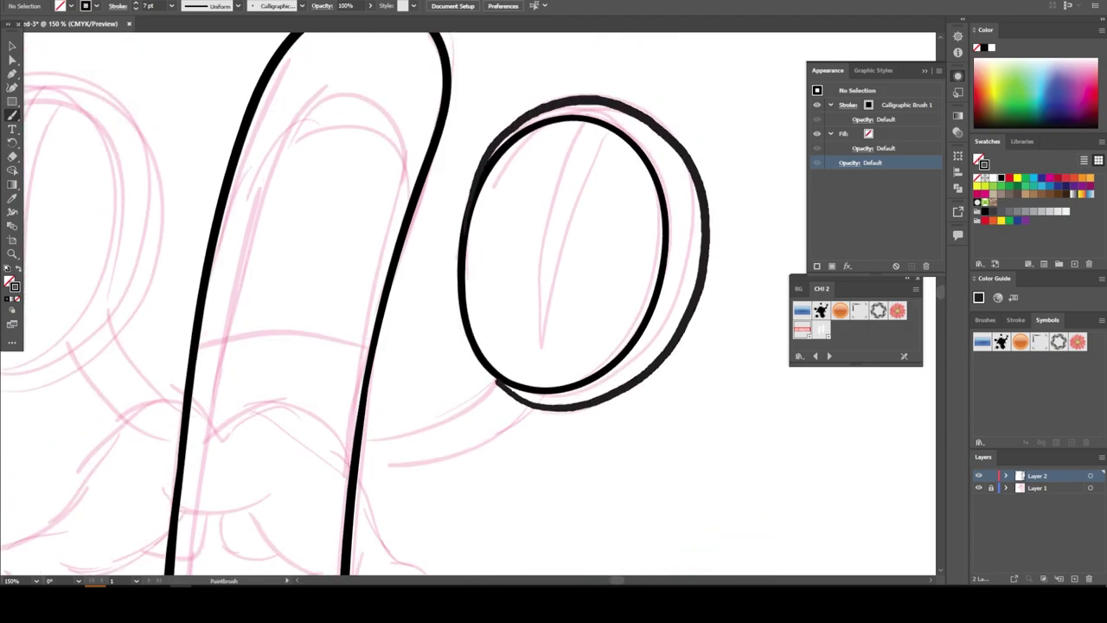
pyautogui.hotkey('ctrl', '-')
pyautogui.hotkey('ctrl', '+')
pyautogui.hotkey('ctrl', '+')
pyautogui.hotkey('ctrl', '-')
pyautogui.hotkey('ctrl', '-')
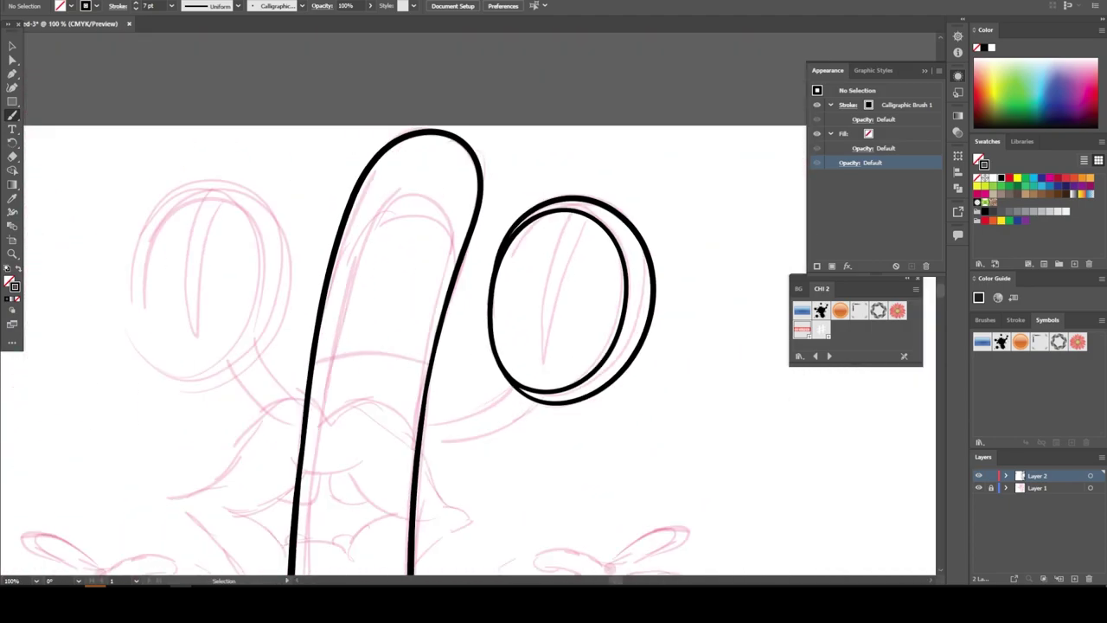
pyautogui.press('v')
pyautogui.click(654, 299)
pyautogui.hotkey('ctrl', '+')
pyautogui.hotkey('ctrl', '+')
# - With the Paintbrush, ink a line under the eye and the star-shaped mouth outline
pyautogui.press('b')
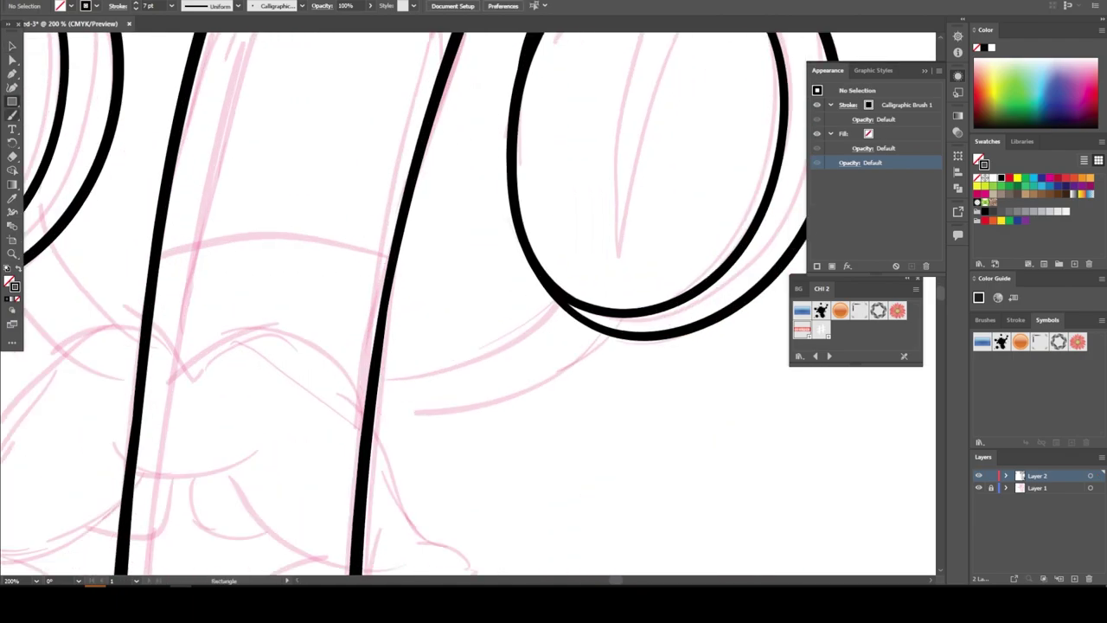
pyautogui.moveTo(372, 413)
pyautogui.mouseDown()
pyautogui.moveTo(493, 399)
pyautogui.moveTo(605, 329)
pyautogui.mouseUp()
pyautogui.moveTo(372, 385); pyautogui.dragTo(562, 303)
pyautogui.hscroll(-5, 563, 489)
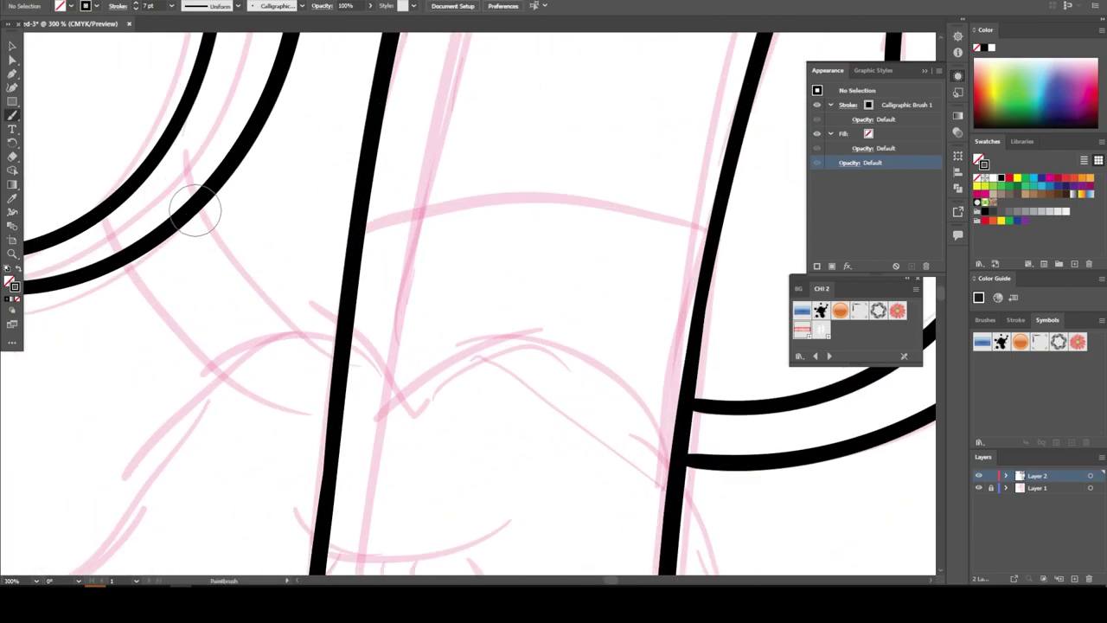
pyautogui.scroll(-5, 563, 490)
pyautogui.moveTo(337, 184); pyautogui.dragTo(510, 189)
pyautogui.moveTo(372, 223); pyautogui.dragTo(223, 298)
pyautogui.moveTo(458, 223); pyautogui.dragTo(646, 313)
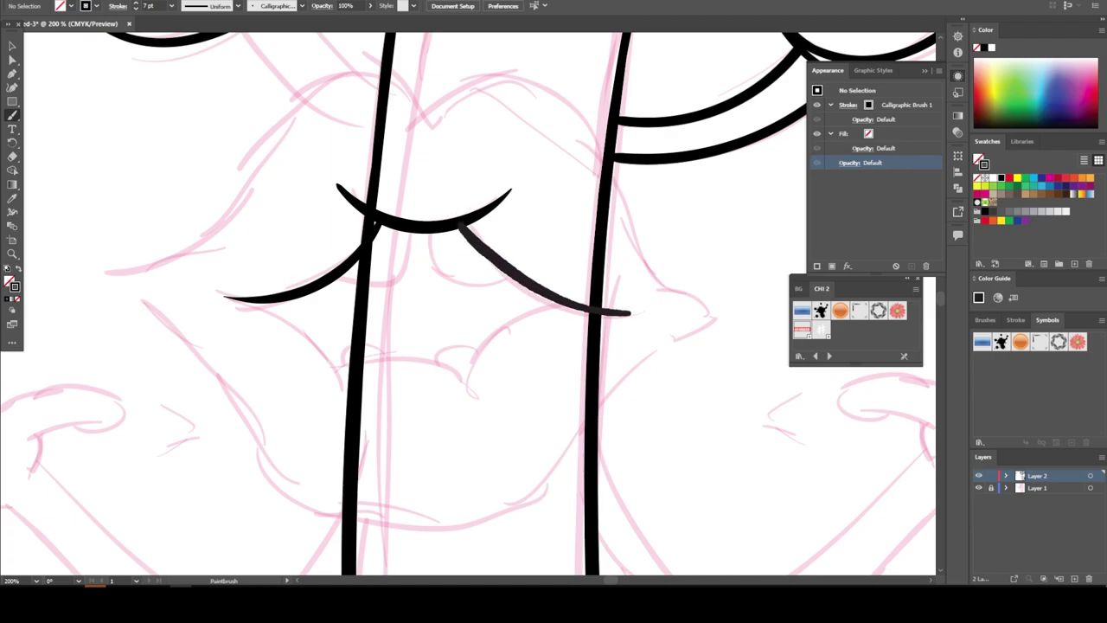
pyautogui.moveTo(567, 303)
pyautogui.mouseDown()
pyautogui.moveTo(538, 301)
pyautogui.moveTo(468, 369)
pyautogui.mouseUp()
pyautogui.moveTo(275, 299); pyautogui.dragTo(339, 363)
pyautogui.moveTo(321, 385); pyautogui.dragTo(486, 400)
pyautogui.scroll(1, 158, 255)
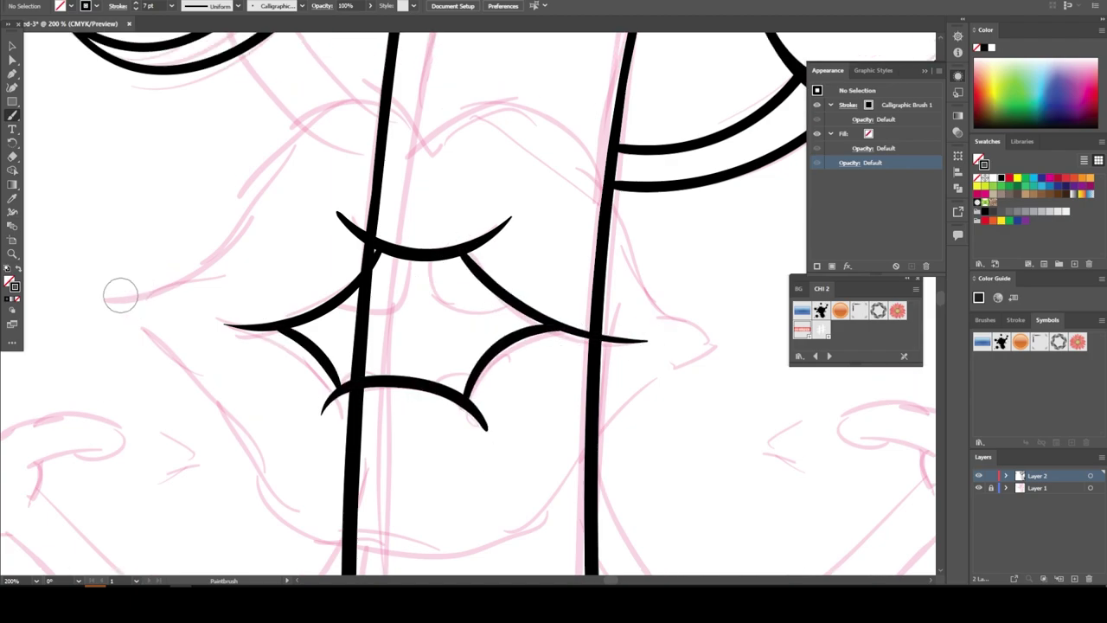
# - Ink the lips outline, two tooth curves, and small strokes above the lips and inside the mouth
pyautogui.moveTo(179, 285)
pyautogui.mouseDown()
pyautogui.moveTo(160, 342)
pyautogui.moveTo(413, 154)
pyautogui.moveTo(611, 164)
pyautogui.moveTo(679, 311)
pyautogui.moveTo(372, 549)
pyautogui.moveTo(230, 456)
pyautogui.mouseUp()
pyautogui.scroll(-1, 230, 457)
pyautogui.scroll(1, 285, 381)
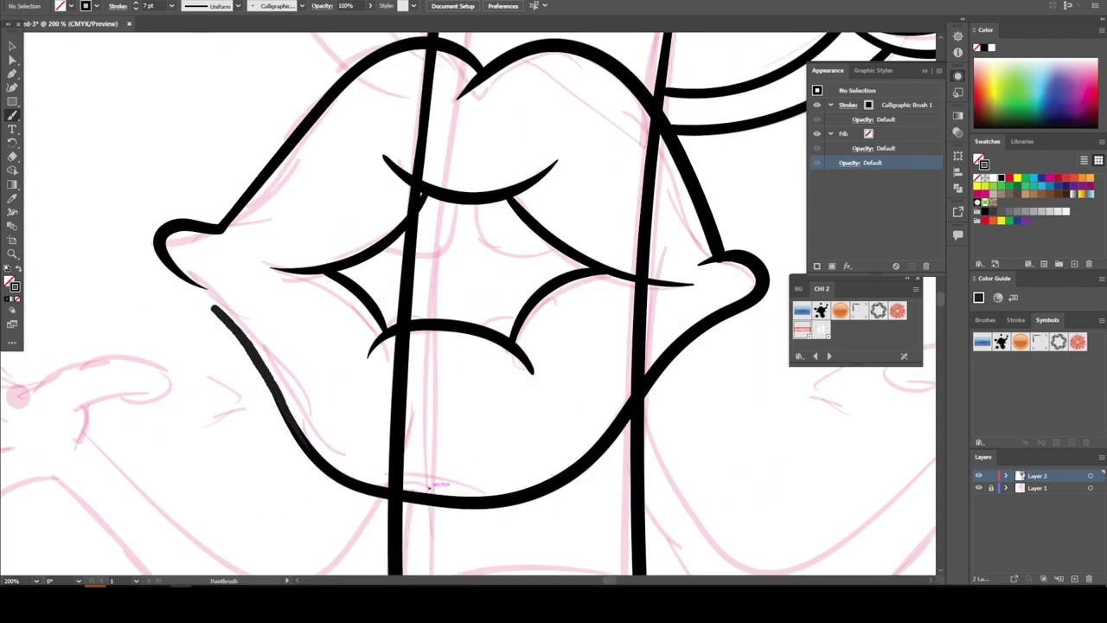
pyautogui.scroll(-2, 411, 350)
pyautogui.scroll(3, 416, 320)
pyautogui.moveTo(445, 212); pyautogui.dragTo(351, 278)
pyautogui.moveTo(490, 212); pyautogui.dragTo(597, 278)
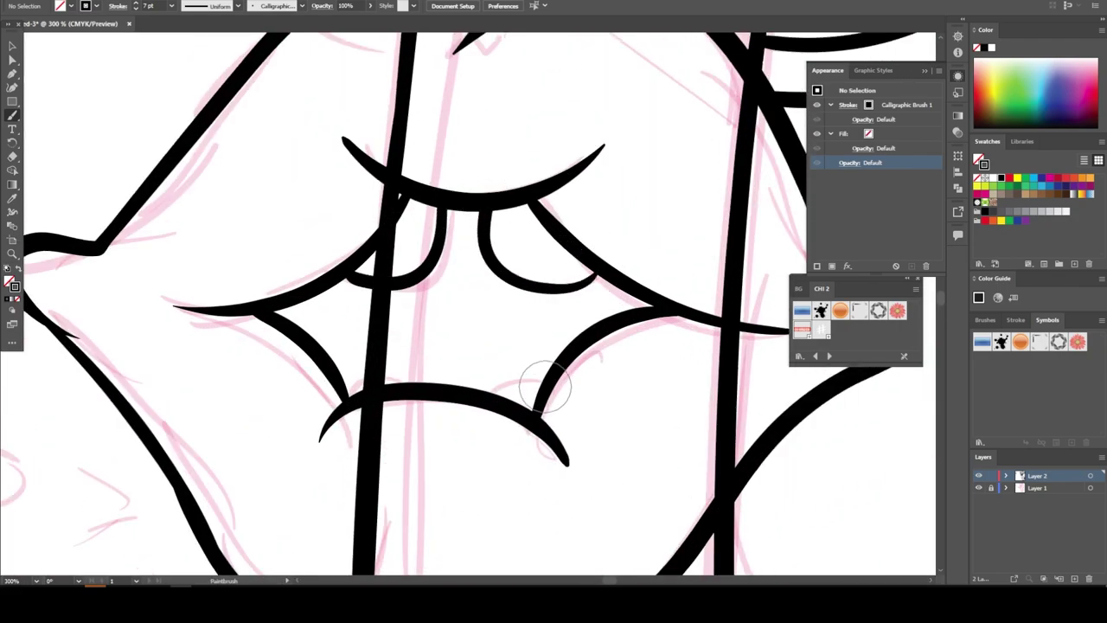
pyautogui.scroll(-2, 409, 496)
pyautogui.scroll(2, 415, 259)
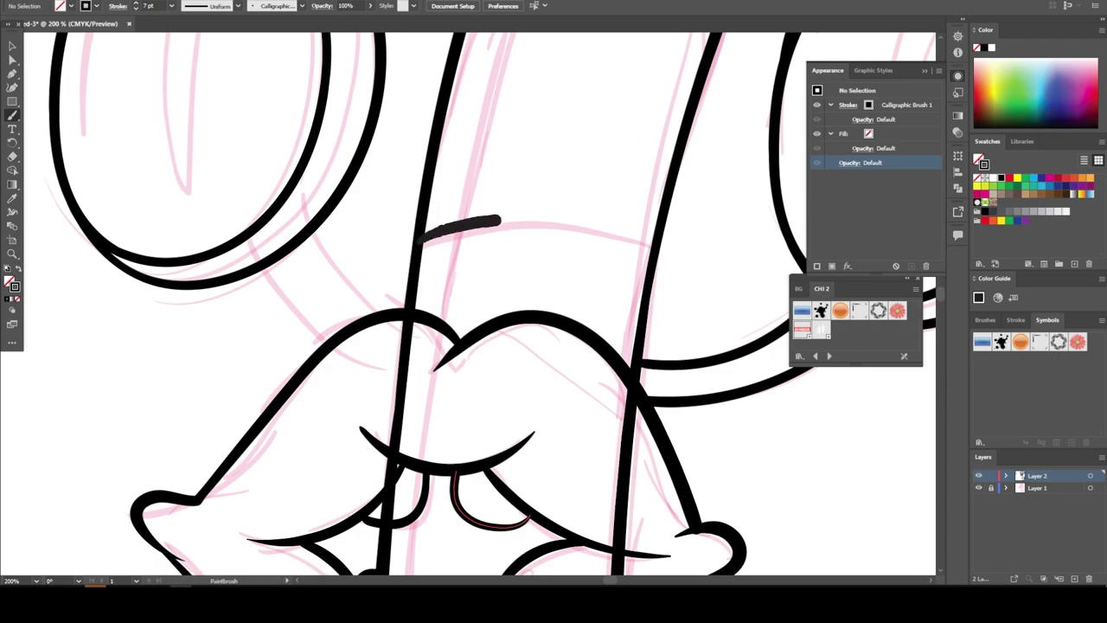
pyautogui.moveTo(420, 232); pyautogui.dragTo(652, 259)
pyautogui.moveTo(393, 320); pyautogui.dragTo(316, 223)
pyautogui.scroll(-2, 484, 302)
pyautogui.scroll(1, 519, 260)
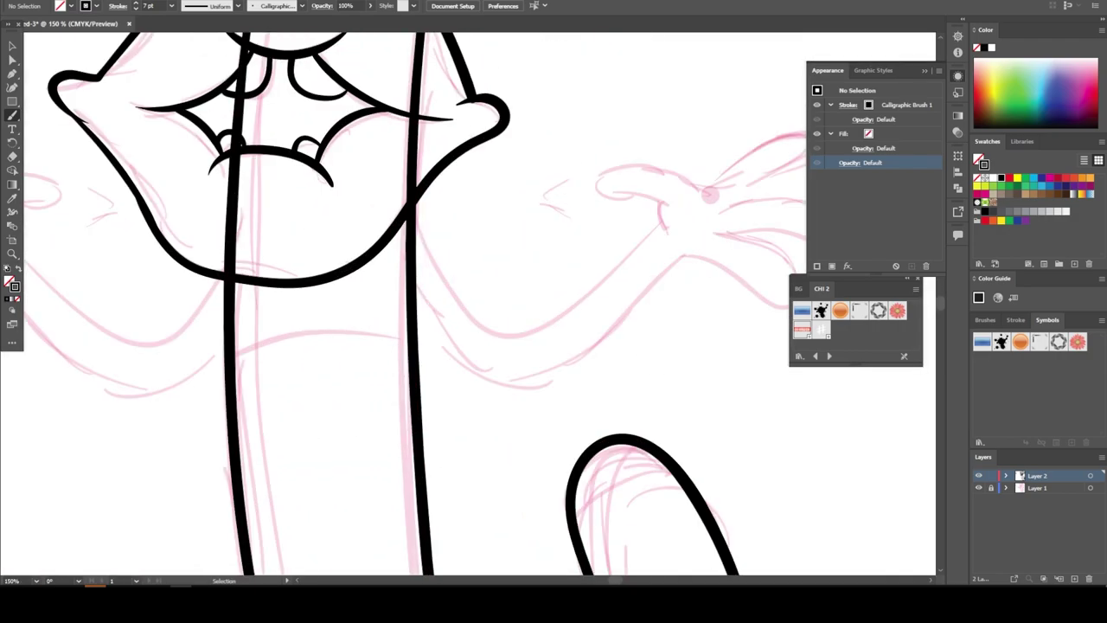
pyautogui.scroll(1, 519, 259)
# - Ink the right arm's upper and lower lines, the hooked thumb and finger edge
pyautogui.moveTo(242, 259)
pyautogui.mouseDown()
pyautogui.moveTo(484, 272)
pyautogui.moveTo(406, 223)
pyautogui.mouseUp()
pyautogui.scroll(2, 484, 272)
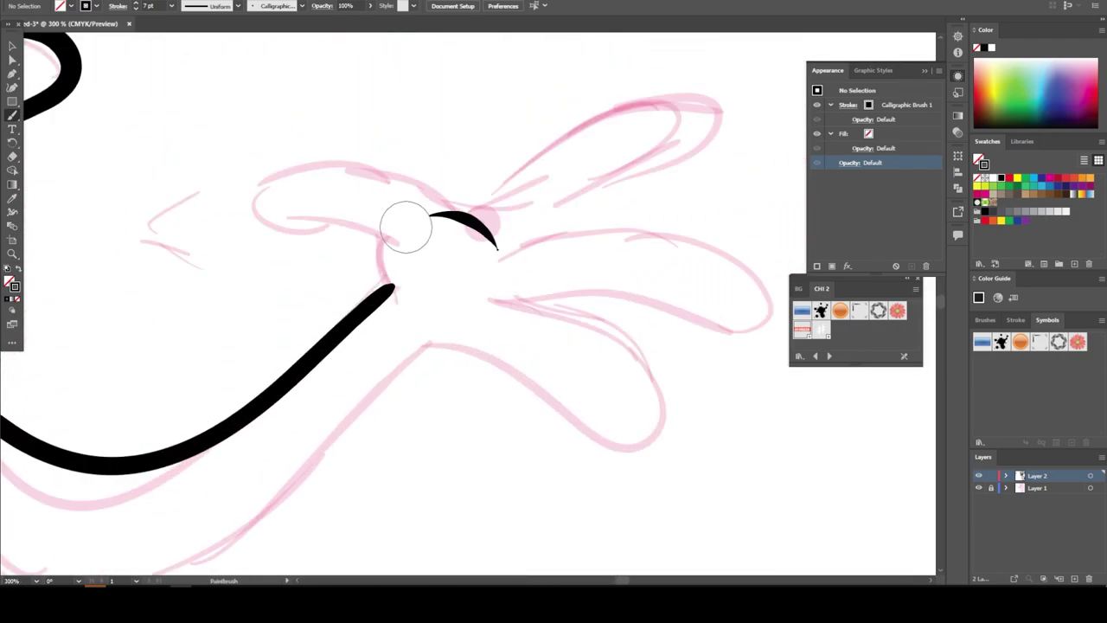
pyautogui.hotkey('ctrl', 'z')
pyautogui.scroll(1, 380, 363)
pyautogui.moveTo(398, 333)
pyautogui.mouseDown()
pyautogui.moveTo(296, 256)
pyautogui.moveTo(748, 160)
pyautogui.moveTo(770, 342)
pyautogui.moveTo(670, 433)
pyautogui.moveTo(432, 363)
pyautogui.mouseUp()
pyautogui.scroll(-2, 450, 426)
pyautogui.scroll(1, 450, 426)
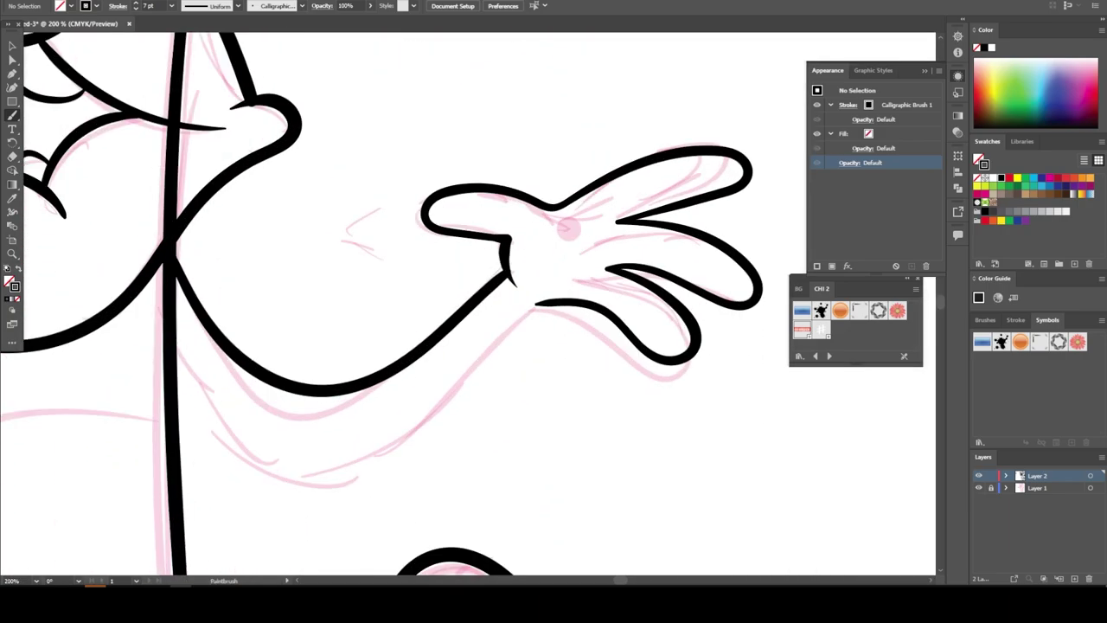
pyautogui.moveTo(169, 354); pyautogui.dragTo(575, 384)
pyautogui.scroll(-1, 575, 385)
pyautogui.scroll(2, 621, 303)
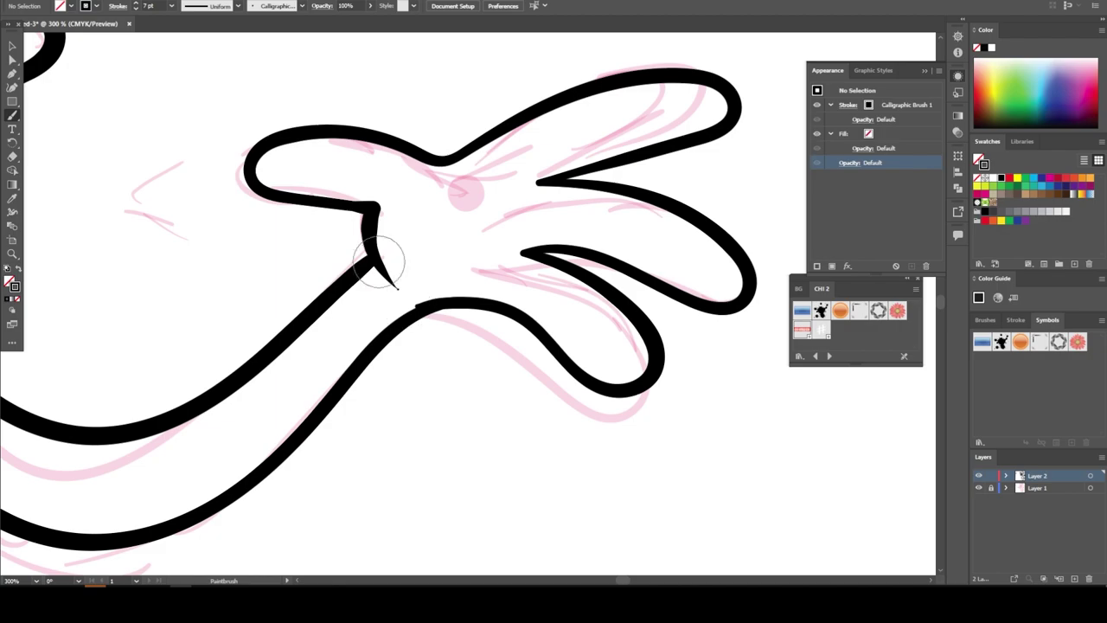
pyautogui.scroll(2, 661, 403)
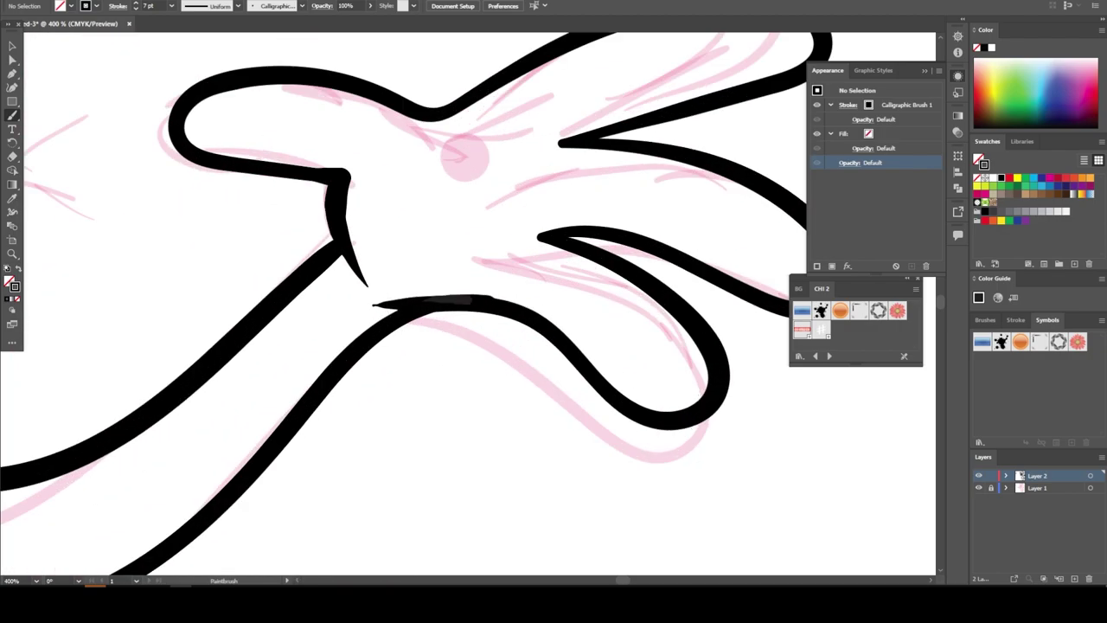
pyautogui.moveTo(428, 298); pyautogui.dragTo(717, 383)
# - Duplicate the right arm, reflect the copy horizontally, and place it on the left side
pyautogui.hotkey('ctrl', '0')
pyautogui.press('v')
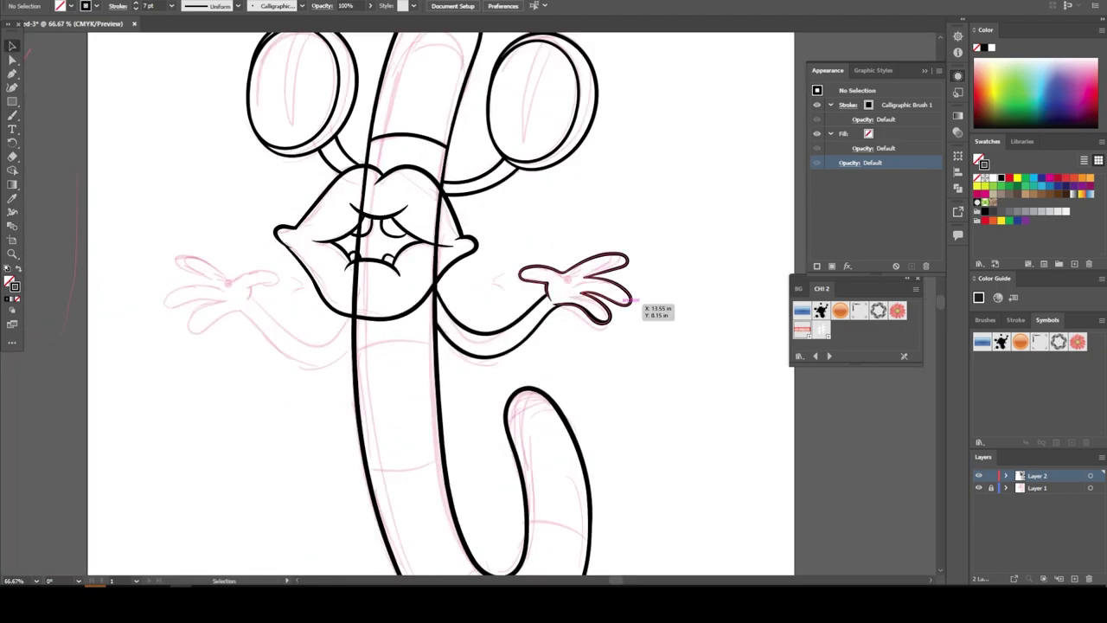
pyautogui.moveTo(618, 222); pyautogui.dragTo(648, 383)
pyautogui.moveTo(597, 298); pyautogui.dragTo(242, 340)
pyautogui.rightClick(242, 340)
pyautogui.click(372, 314)
pyautogui.press('Return')
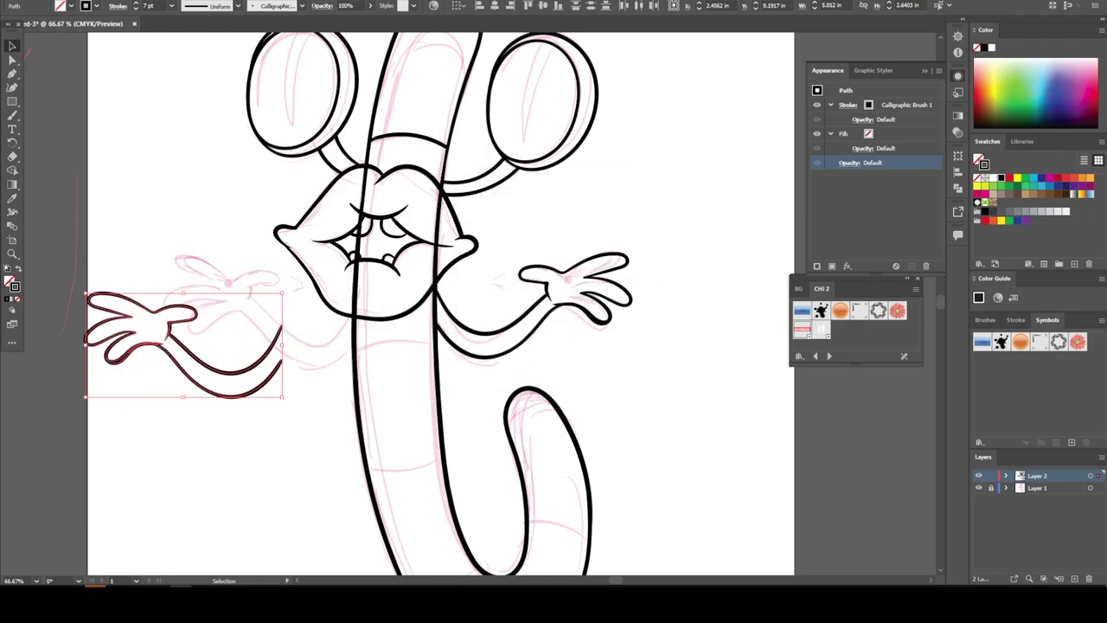
pyautogui.moveTo(287, 388); pyautogui.dragTo(368, 355)
pyautogui.scroll(-3, 432, 303)
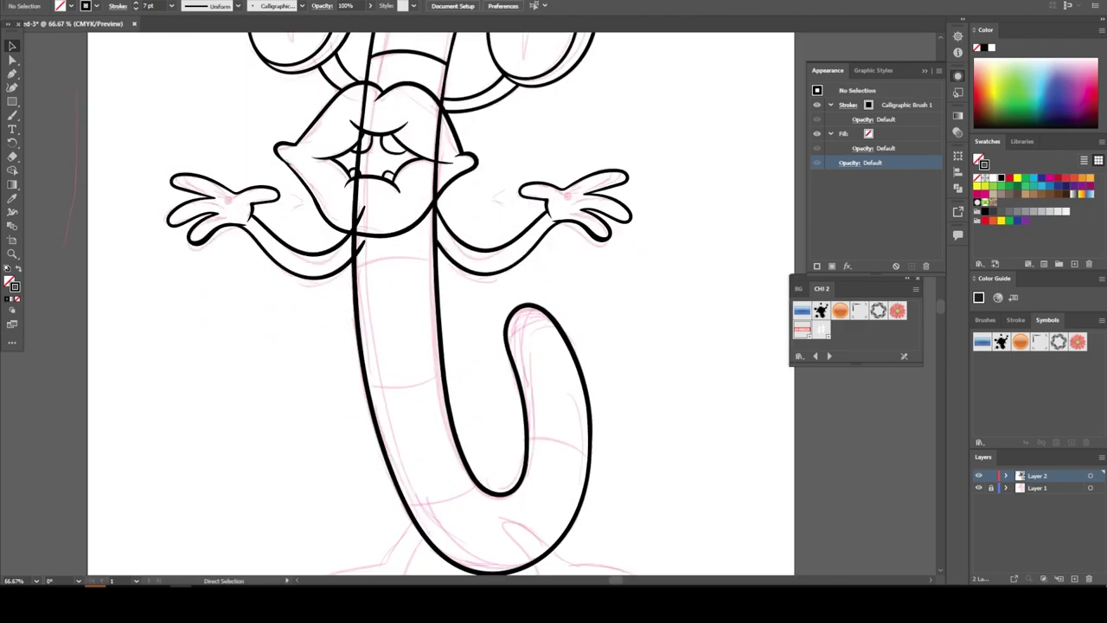
pyautogui.hotkey('ctrl', '+')
pyautogui.hotkey('ctrl', '+')
# - Brush several band lines across the worm's body segments
pyautogui.press('b')
pyautogui.moveTo(294, 250); pyautogui.dragTo(470, 232)
pyautogui.scroll(-3, 310, 303)
pyautogui.moveTo(310, 302); pyautogui.dragTo(467, 285)
pyautogui.scroll(-3, 296, 285)
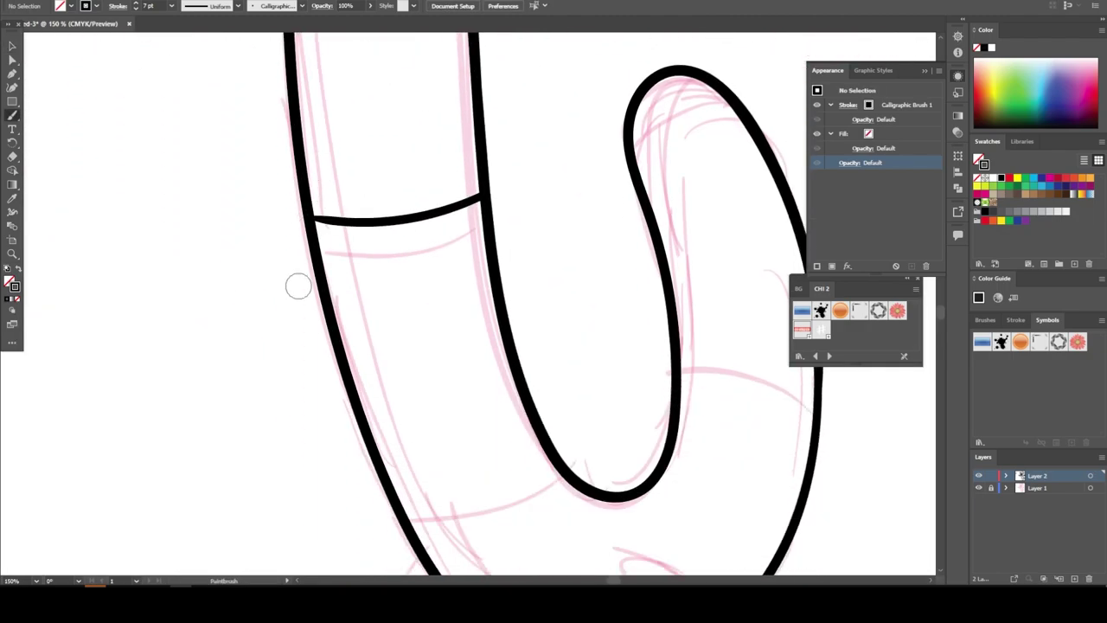
pyautogui.scroll(-3, 398, 432)
pyautogui.moveTo(408, 449); pyautogui.dragTo(548, 432)
pyautogui.hscroll(5, 519, 415)
pyautogui.scroll(3, 437, 406)
pyautogui.moveTo(436, 406); pyautogui.dragTo(575, 458)
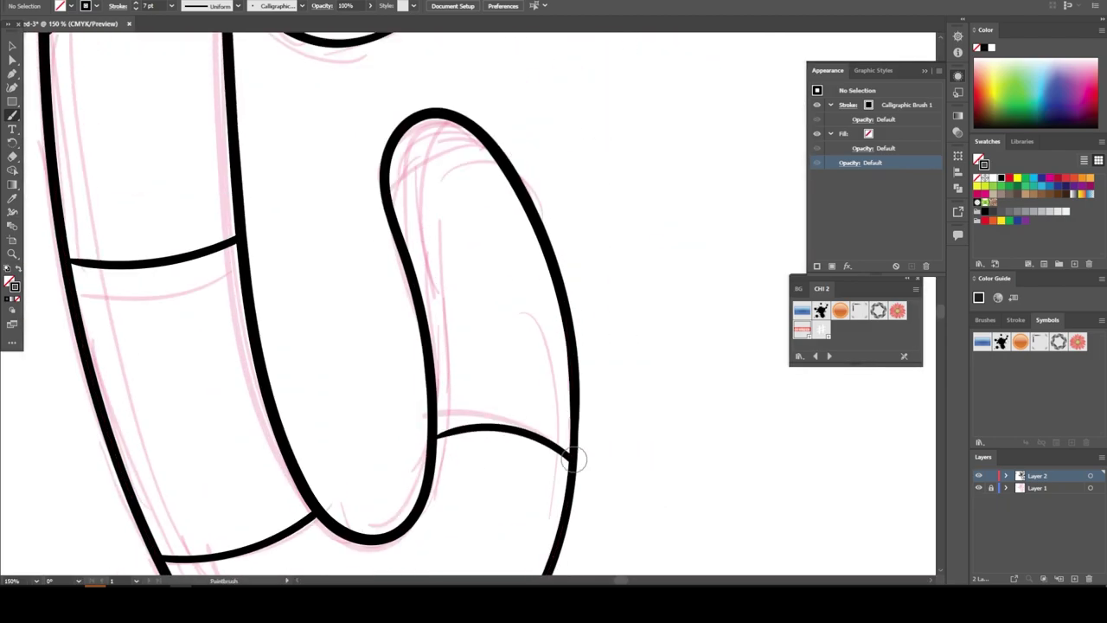
pyautogui.scroll(-5, 536, 398)
pyautogui.scroll(-1, 539, 396)
# - Outline both shoes, joining the shoe-top line to the leg
pyautogui.hotkey('ctrl', '+')
pyautogui.moveTo(463, 347)
pyautogui.mouseDown()
pyautogui.moveTo(697, 445)
pyautogui.moveTo(308, 254)
pyautogui.moveTo(436, 303)
pyautogui.mouseUp()
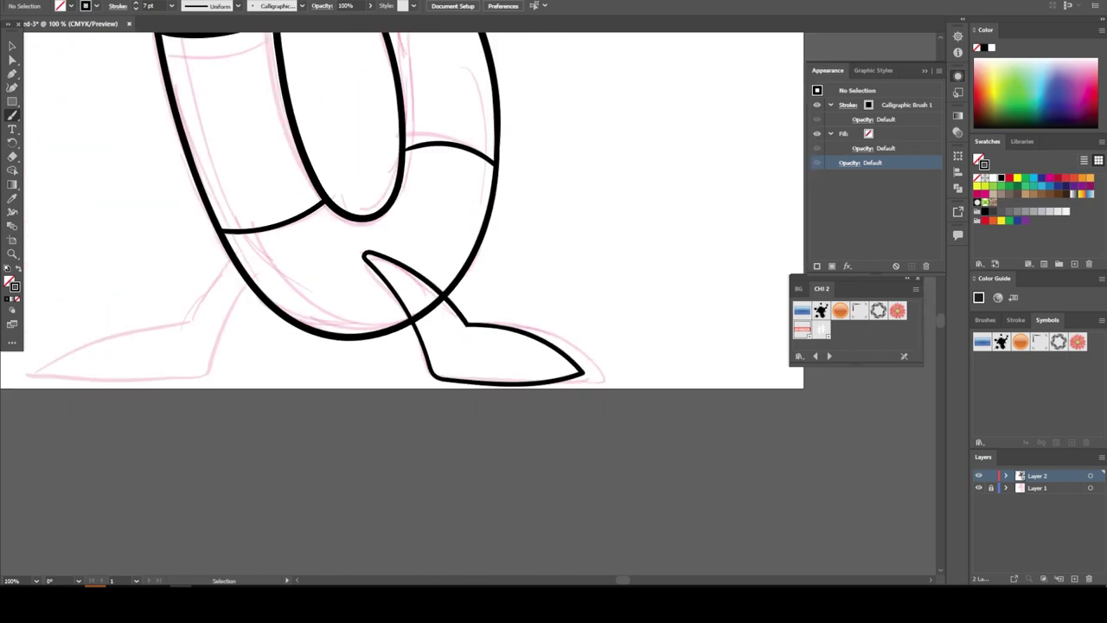
pyautogui.hotkey('ctrl', '+')
pyautogui.moveTo(359, 346)
pyautogui.mouseDown()
pyautogui.moveTo(385, 335)
pyautogui.moveTo(630, 383)
pyautogui.mouseUp()
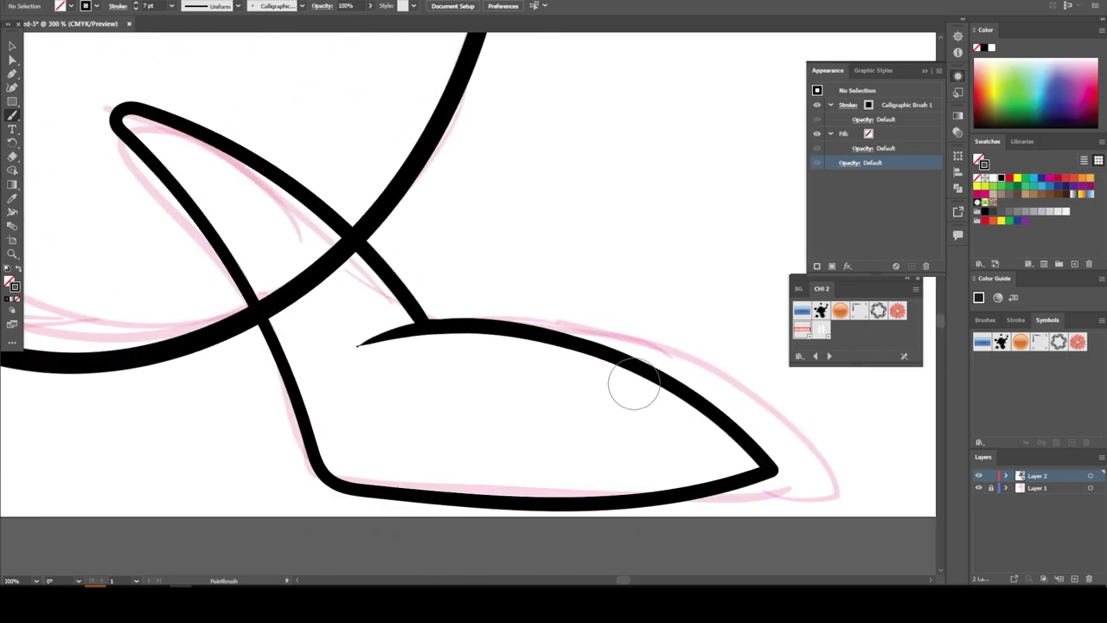
pyautogui.hotkey('ctrl', '-')
pyautogui.hscroll(-5, 467, 259)
pyautogui.moveTo(458, 234)
pyautogui.mouseDown()
pyautogui.moveTo(380, 424)
pyautogui.moveTo(79, 424)
pyautogui.mouseUp()
pyautogui.moveTo(80, 423)
pyautogui.mouseDown()
pyautogui.moveTo(320, 318)
pyautogui.moveTo(453, 231)
pyautogui.mouseUp()
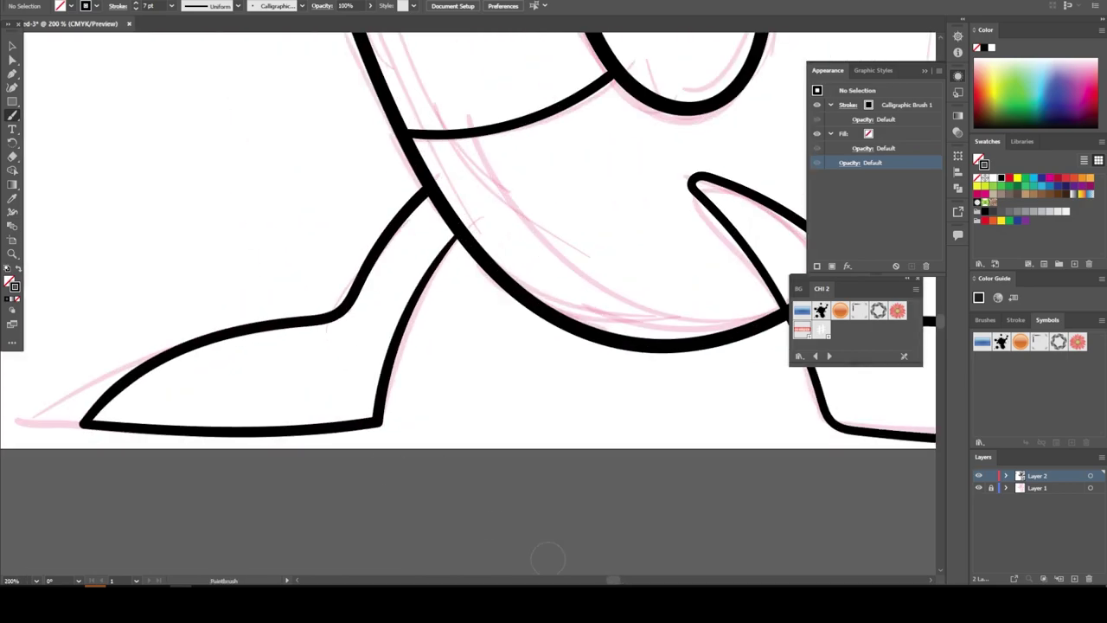
pyautogui.hotkey('ctrl', '0')
# - Select all the artwork, expand its appearance into shapes, and show the Pathfinder panel
pyautogui.hotkey('ctrl', '-')
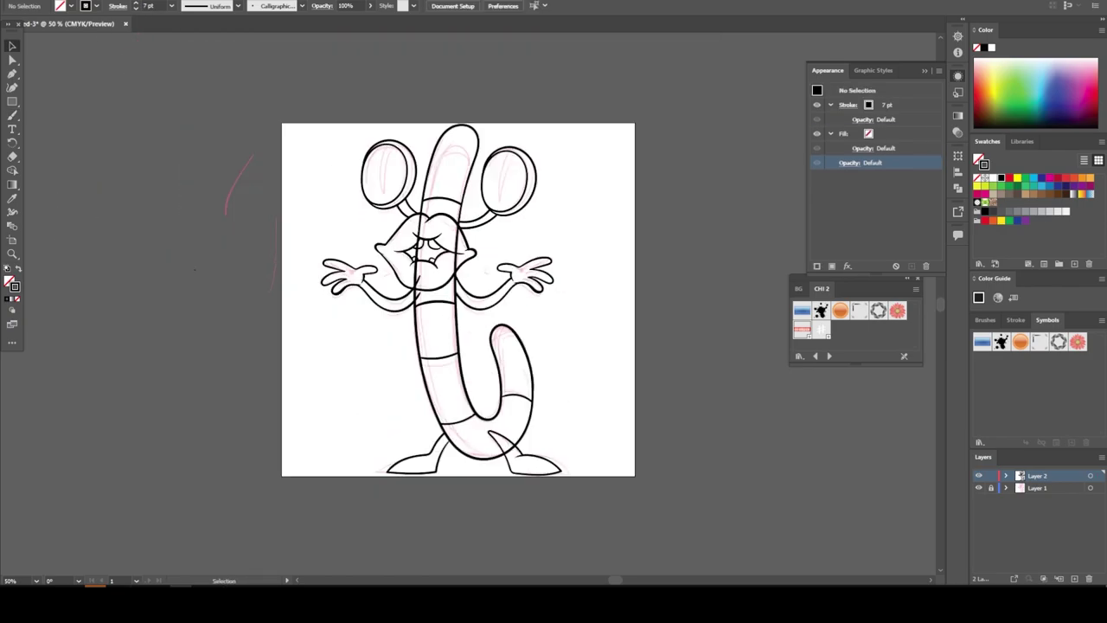
pyautogui.hotkey('ctrl', 'a')
pyautogui.hotkey('alt', 'o')
pyautogui.press('Return')
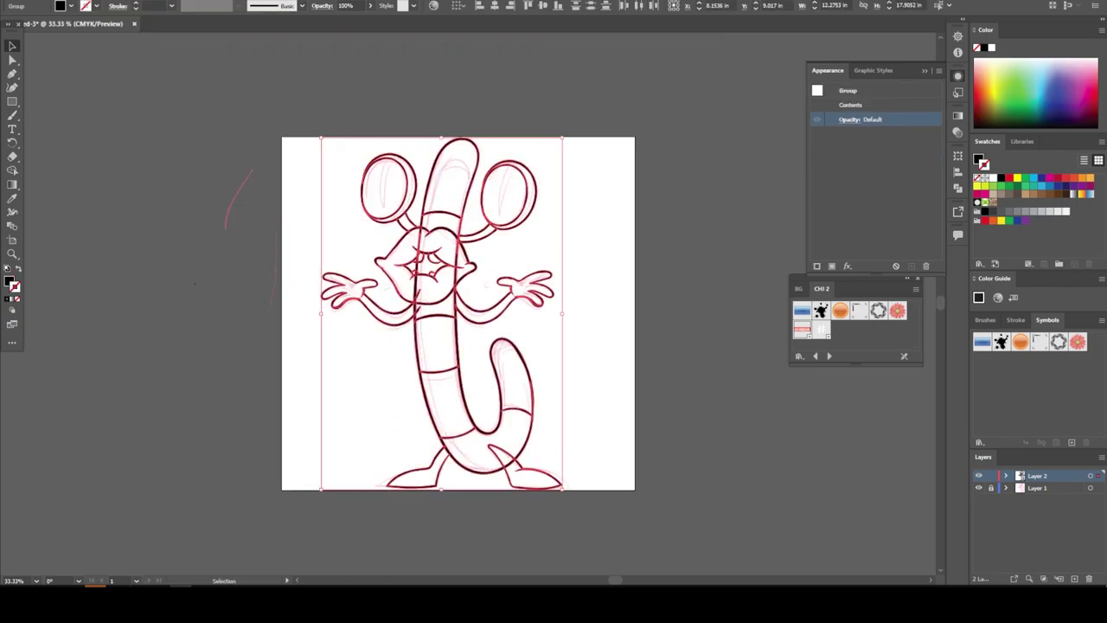
pyautogui.hotkey('alt', 'w')
pyautogui.press('Return')
# - Isolate the artwork group and erase the stray line beside the tooth
pyautogui.rightClick(433, 212)
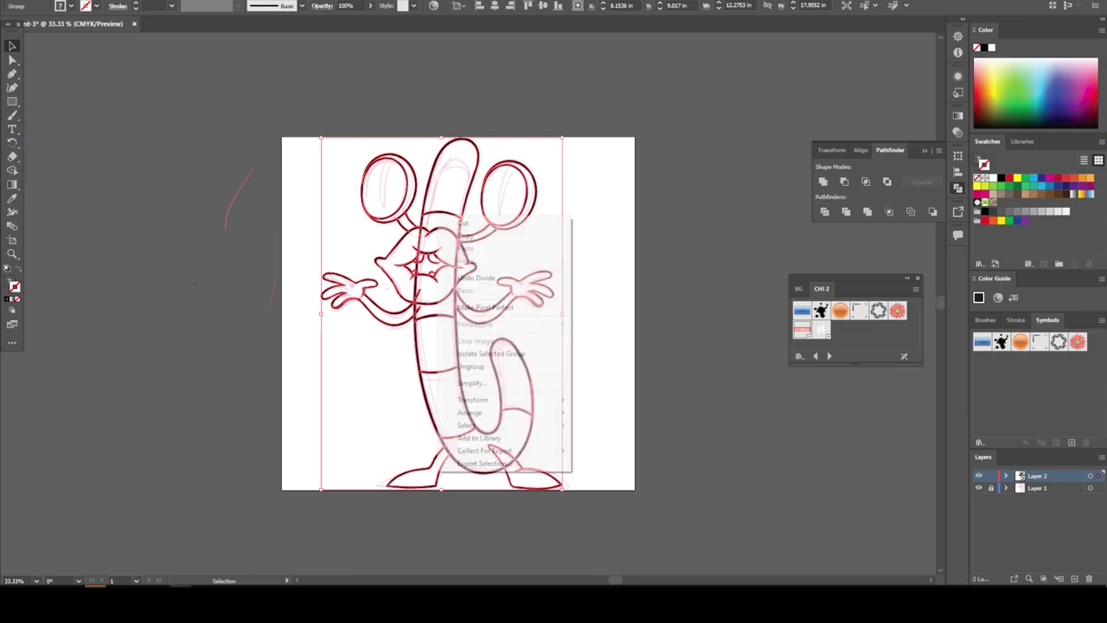
pyautogui.click(467, 252)
pyautogui.scroll(4, 428, 259)
pyautogui.scroll(3, 428, 259)
pyautogui.moveTo(300, 294); pyautogui.dragTo(316, 52)
pyautogui.scroll(-3, 469, 303)
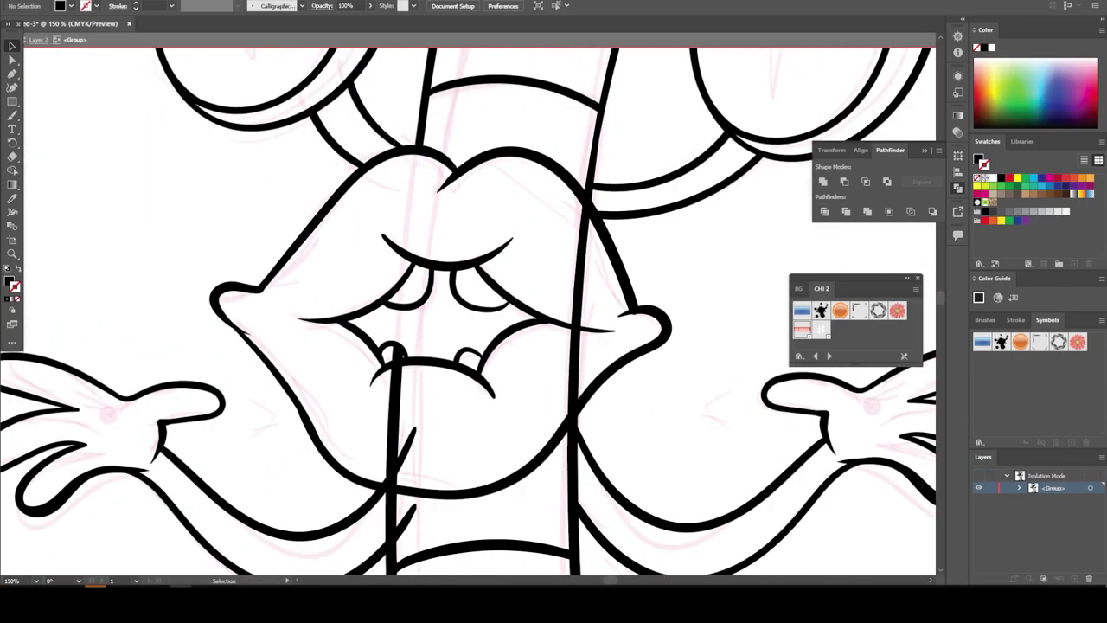
pyautogui.scroll(3, 593, 208)
pyautogui.scroll(2, 574, 156)
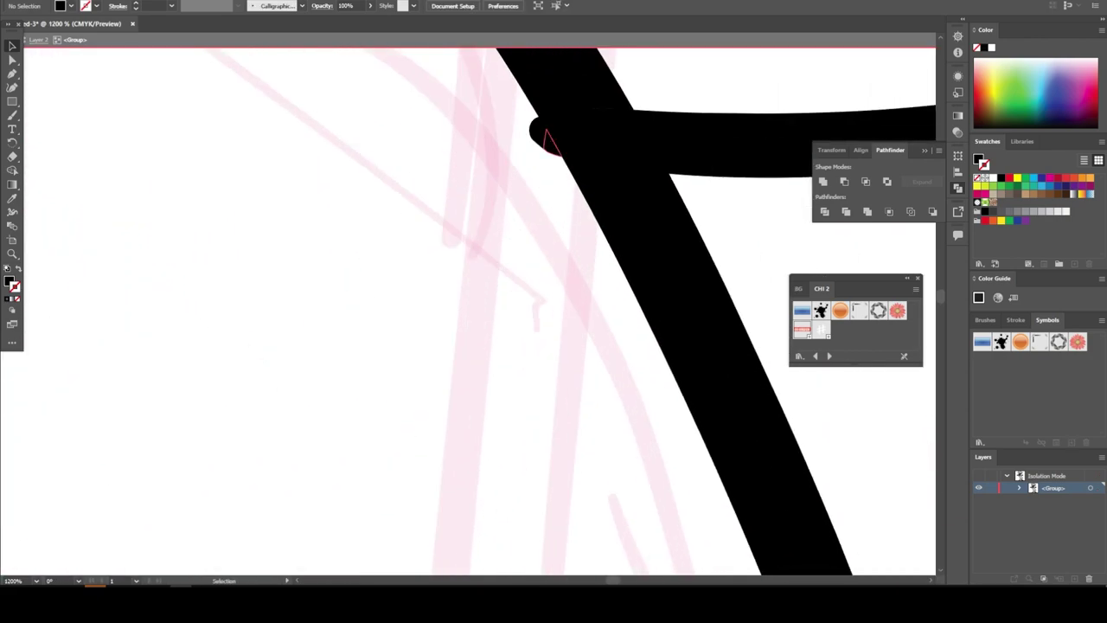
pyautogui.scroll(-4, 548, 136)
pyautogui.press('a')
pyautogui.scroll(-5, 458, 350)
pyautogui.press('v')
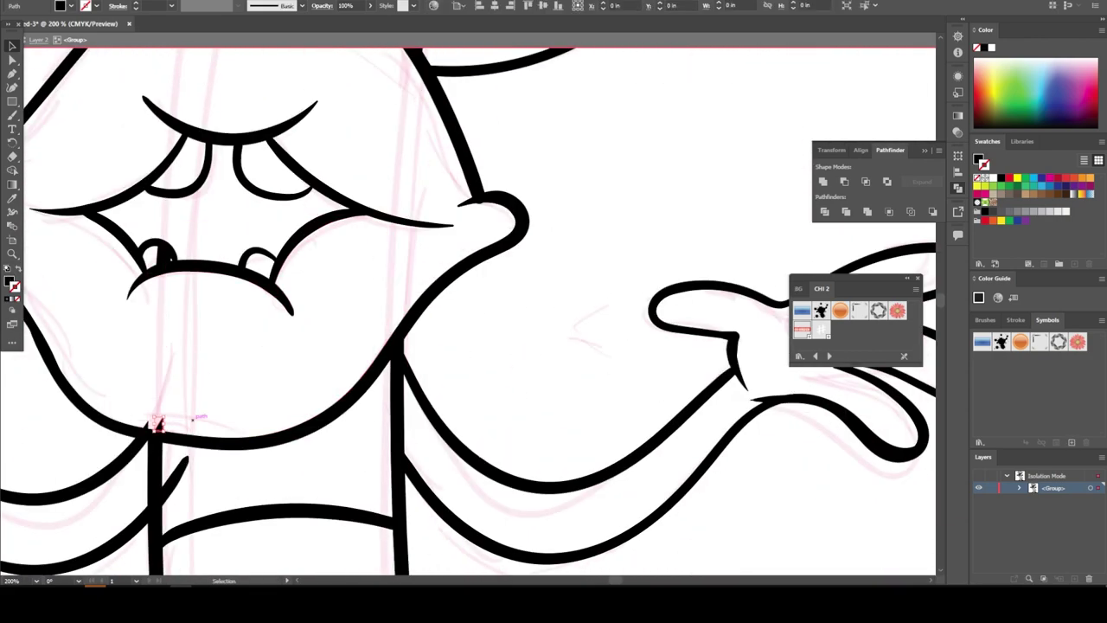
# - Leave isolation mode, then deselect the whole character group
pyautogui.scroll(2, 480, 311)
pyautogui.scroll(-3, 480, 312)
pyautogui.scroll(-3, 480, 312)
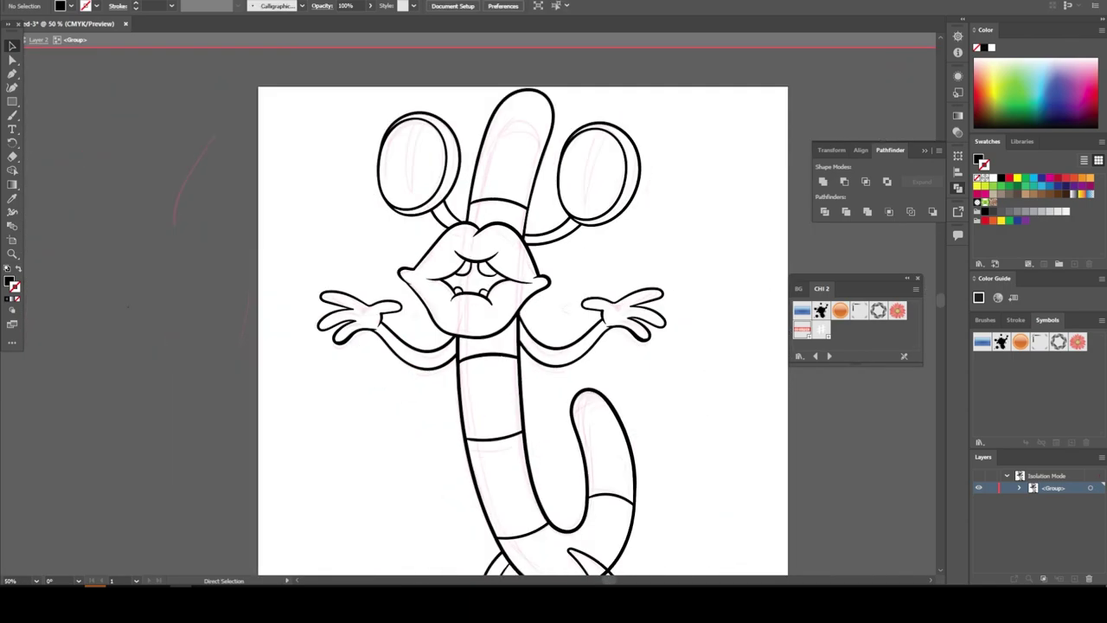
pyautogui.scroll(-1, 480, 311)
pyautogui.scroll(-1, 471, 302)
pyautogui.scroll(2, 471, 303)
pyautogui.scroll(-2, 472, 302)
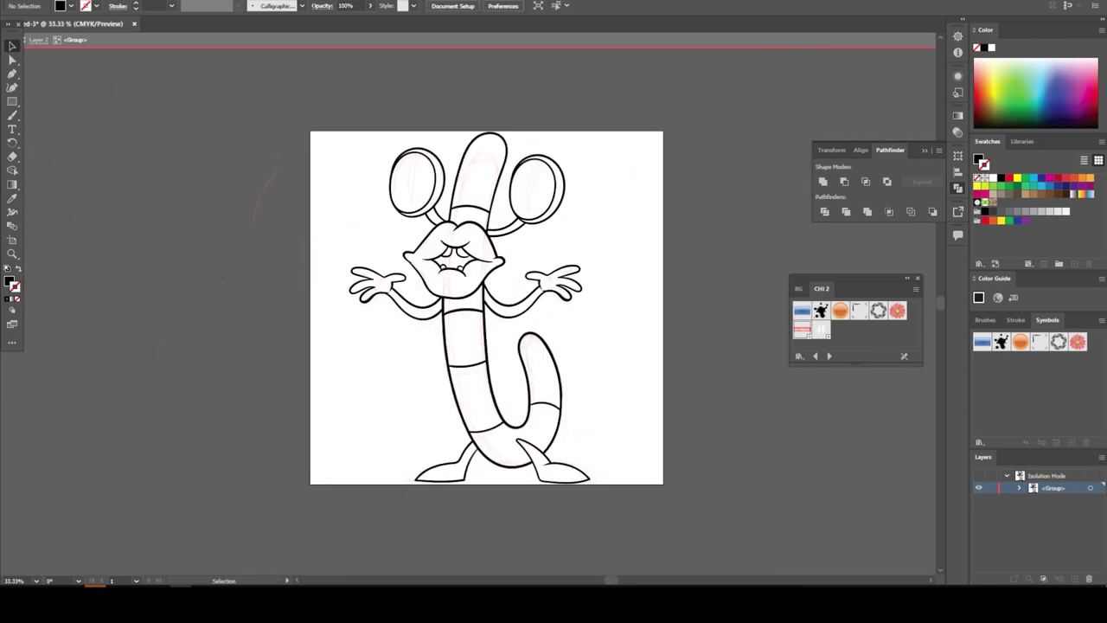
pyautogui.press('Escape')
pyautogui.click(399, 159)
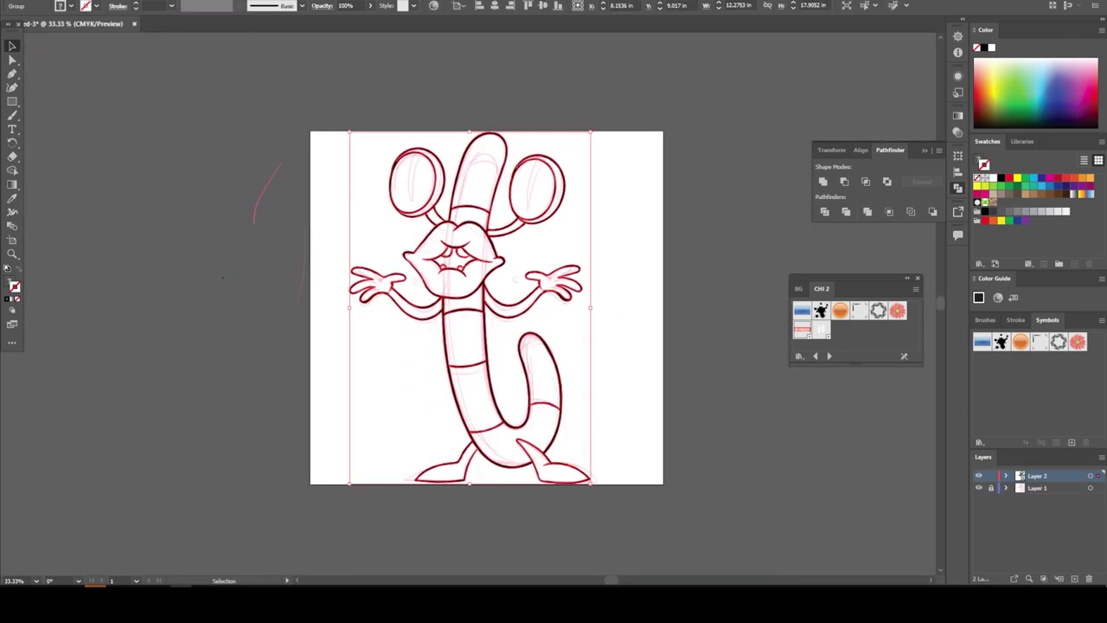
pyautogui.hotkey('ctrl', 'shift', 'a')
pyautogui.click(12, 115)
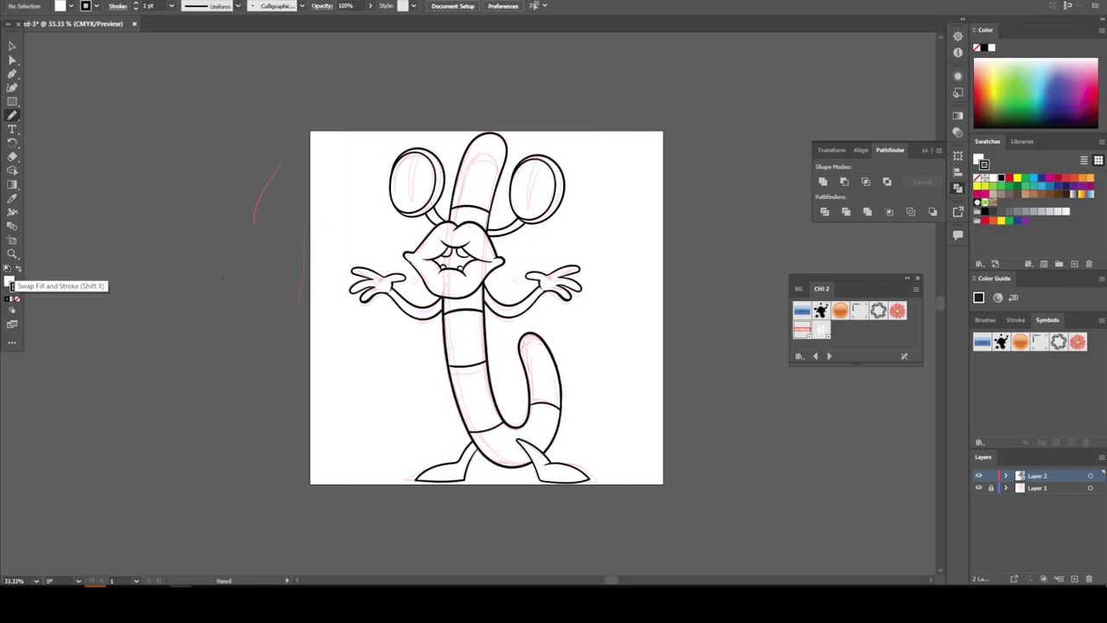
# - Swap to black fill and draw shadow shapes in the ear, eye and eye stalks
pyautogui.click(11, 282)
pyautogui.scroll(6, 408, 169)
pyautogui.moveTo(543, 56); pyautogui.dragTo(486, 186)
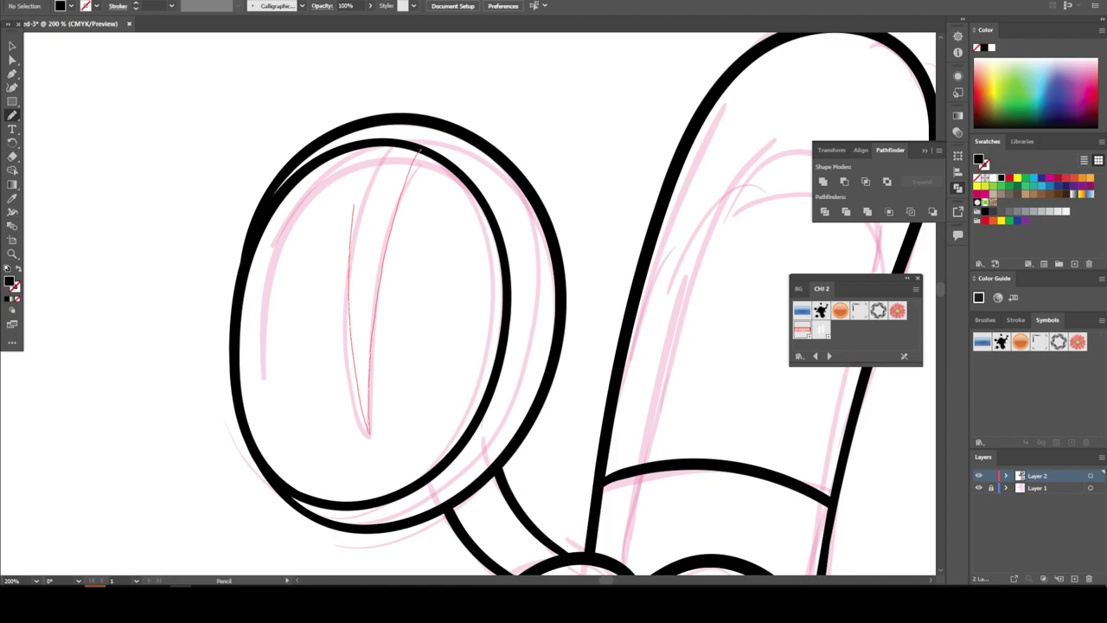
pyautogui.moveTo(353, 206); pyautogui.dragTo(356, 150)
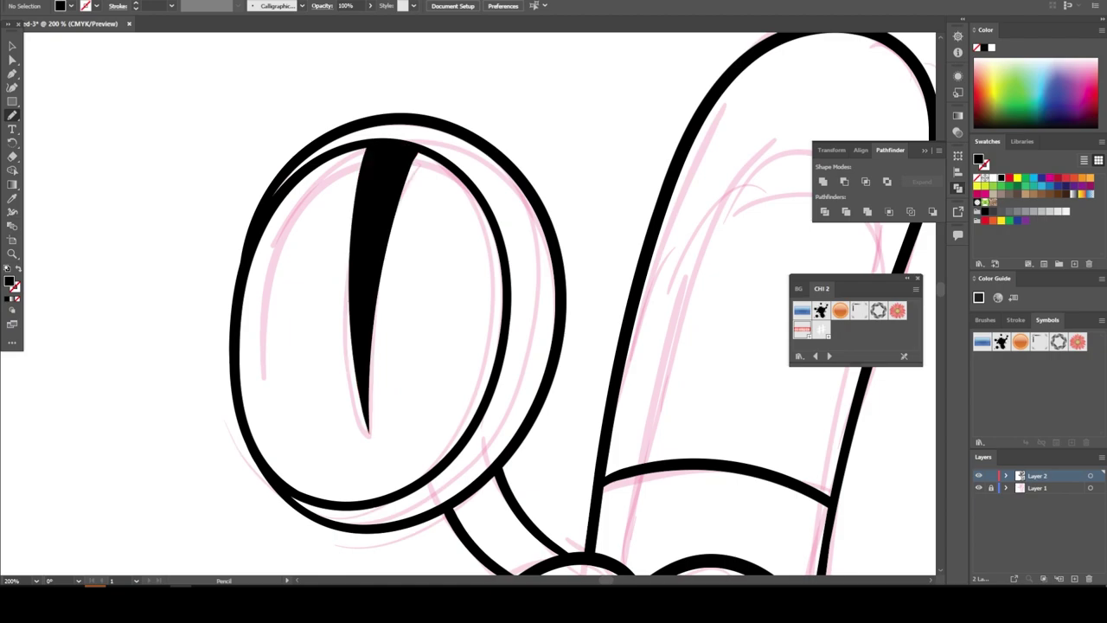
pyautogui.hotkey('ctrl', '0')
pyautogui.scroll(2, 581, 485)
pyautogui.scroll(3, 581, 485)
pyautogui.scroll(2, 320, 203)
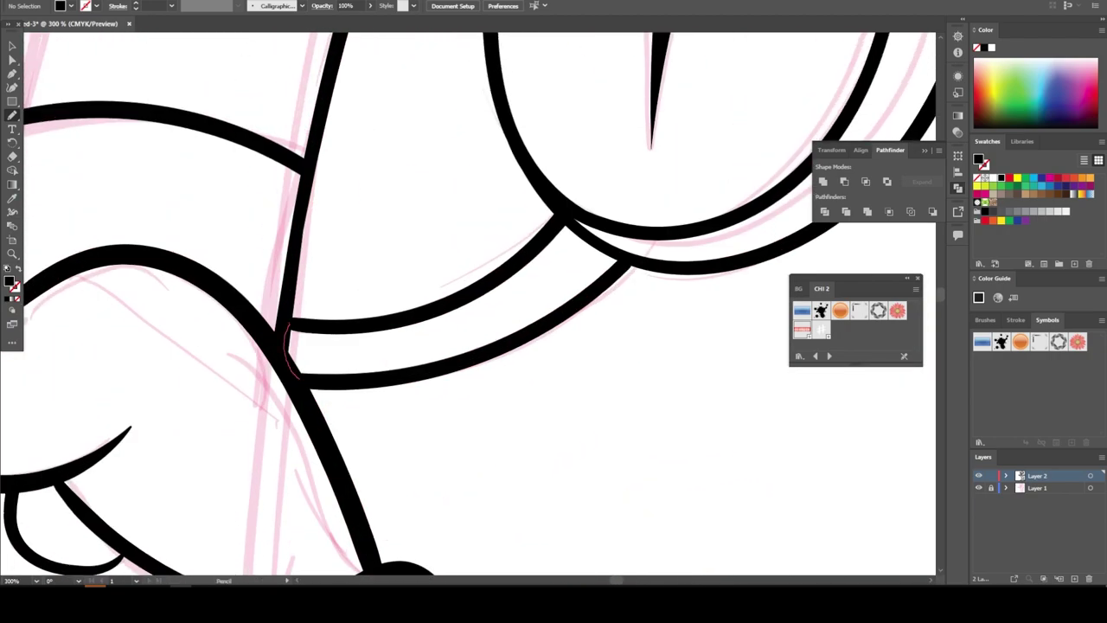
pyautogui.moveTo(289, 332); pyautogui.dragTo(293, 327)
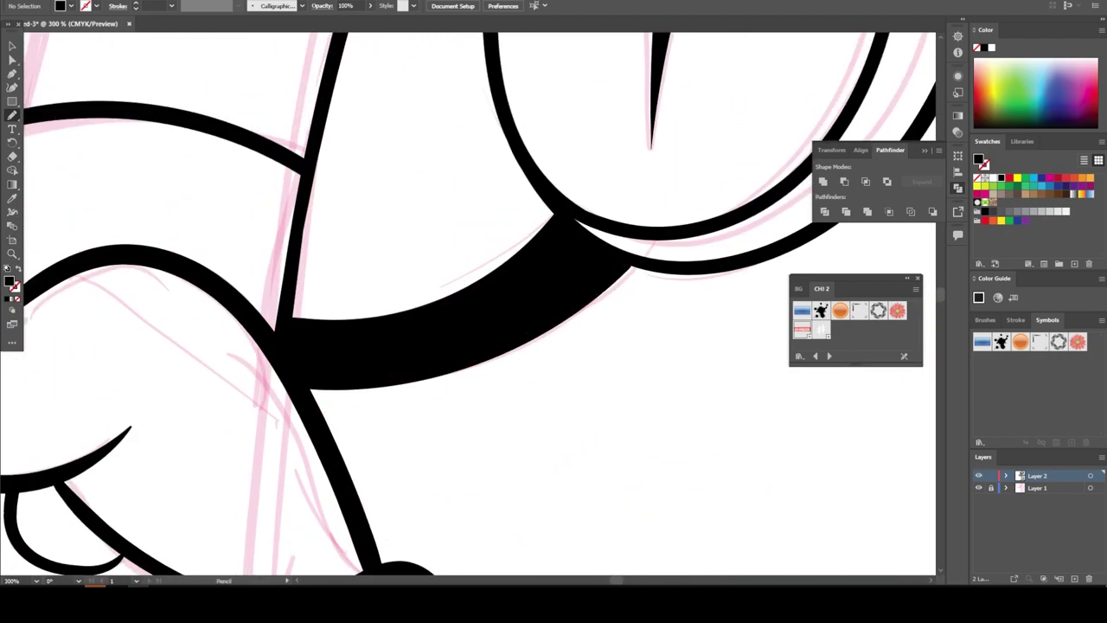
pyautogui.scroll(-2, 346, 260)
pyautogui.scroll(2, 232, 226)
pyautogui.scroll(2, 232, 226)
pyautogui.moveTo(232, 226); pyautogui.dragTo(232, 227)
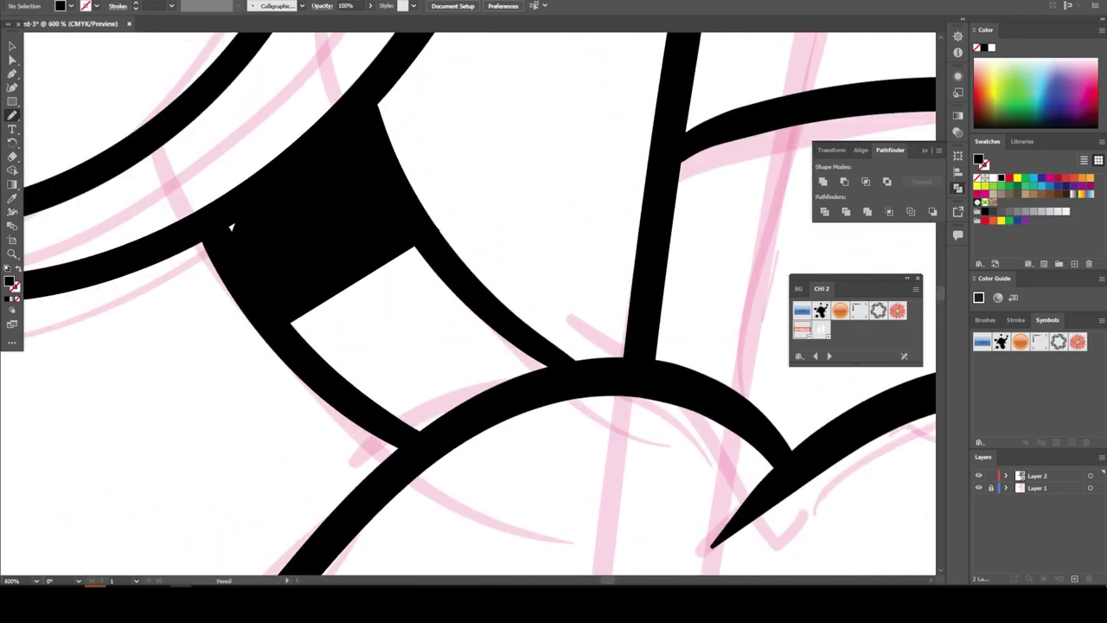
# - Shade the neck band above the lips, a tube segment and the right arm's underside black
pyautogui.hotkey('ctrl', '-')
pyautogui.hotkey('ctrl', '0')
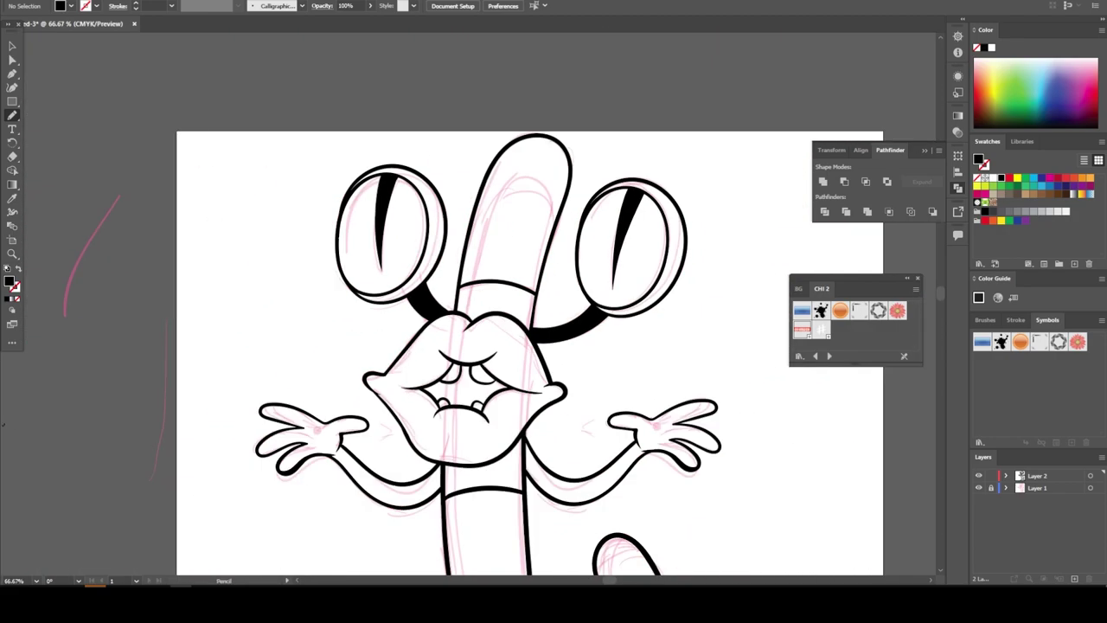
pyautogui.scroll(4, 511, 297)
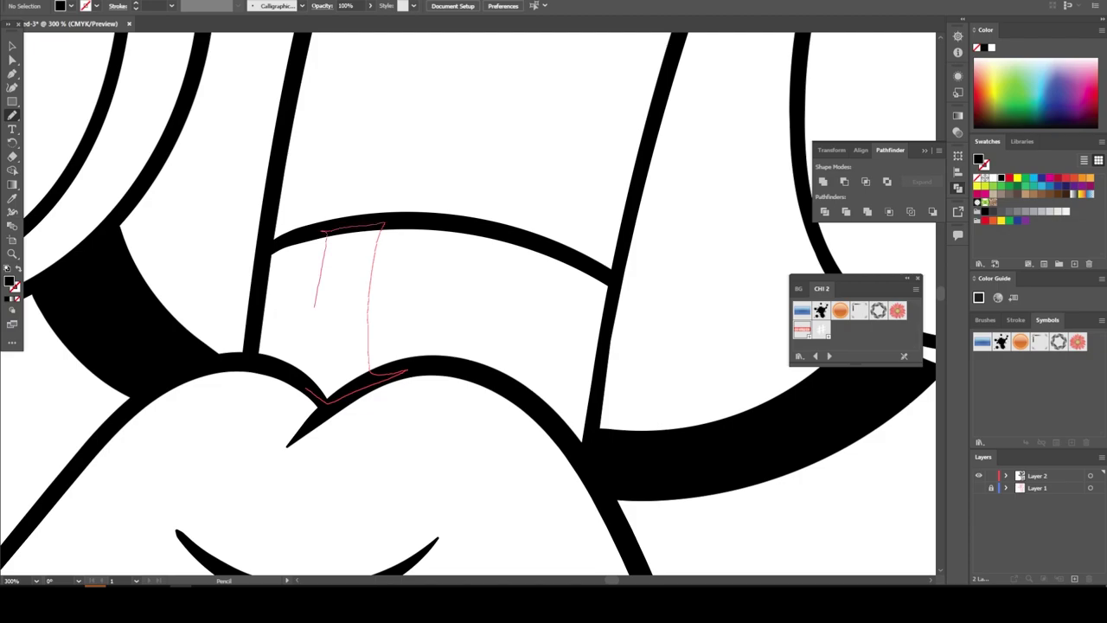
pyautogui.moveTo(456, 298)
pyautogui.mouseDown()
pyautogui.moveTo(422, 367)
pyautogui.moveTo(596, 355)
pyautogui.mouseUp()
pyautogui.hotkey('ctrl', '0')
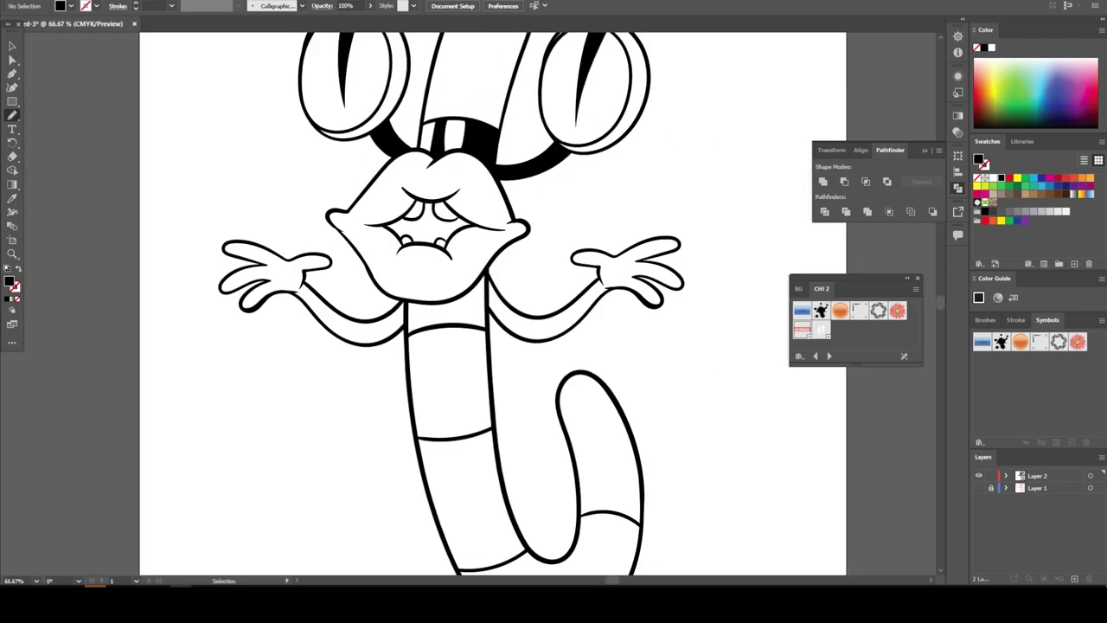
pyautogui.scroll(4, 510, 439)
pyautogui.moveTo(567, 447); pyautogui.dragTo(570, 329)
pyautogui.hotkey('ctrl', '-')
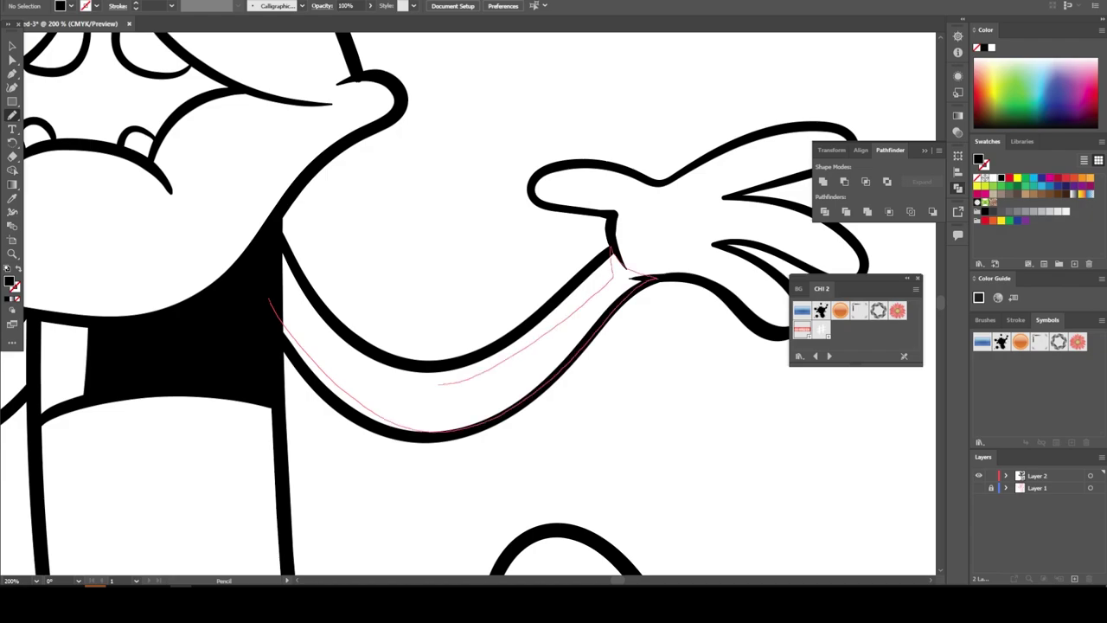
pyautogui.moveTo(438, 383); pyautogui.dragTo(277, 307)
pyautogui.hotkey('ctrl', '+')
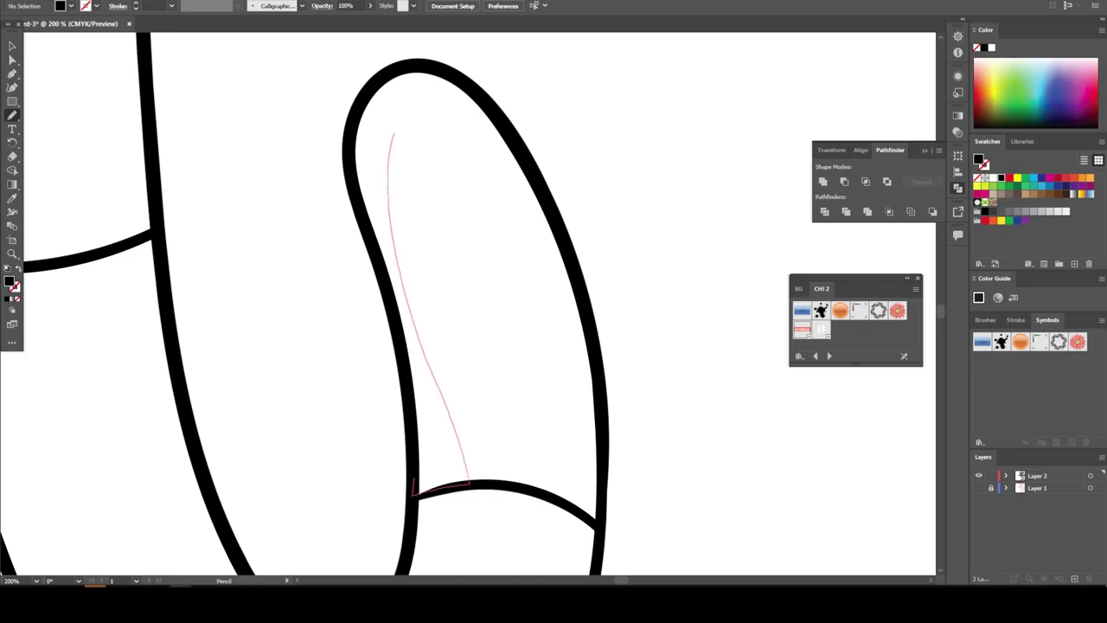
# - Draw a shadow stroke inside a finger, then undo it
pyautogui.moveTo(413, 489); pyautogui.dragTo(413, 480)
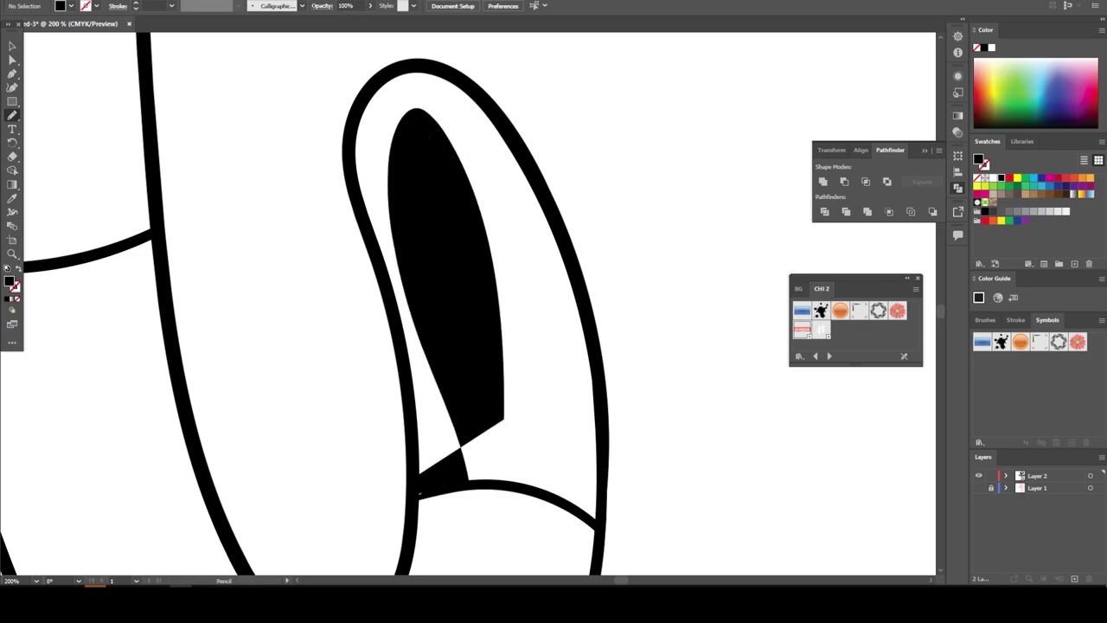
pyautogui.hotkey('ctrl', 'z')
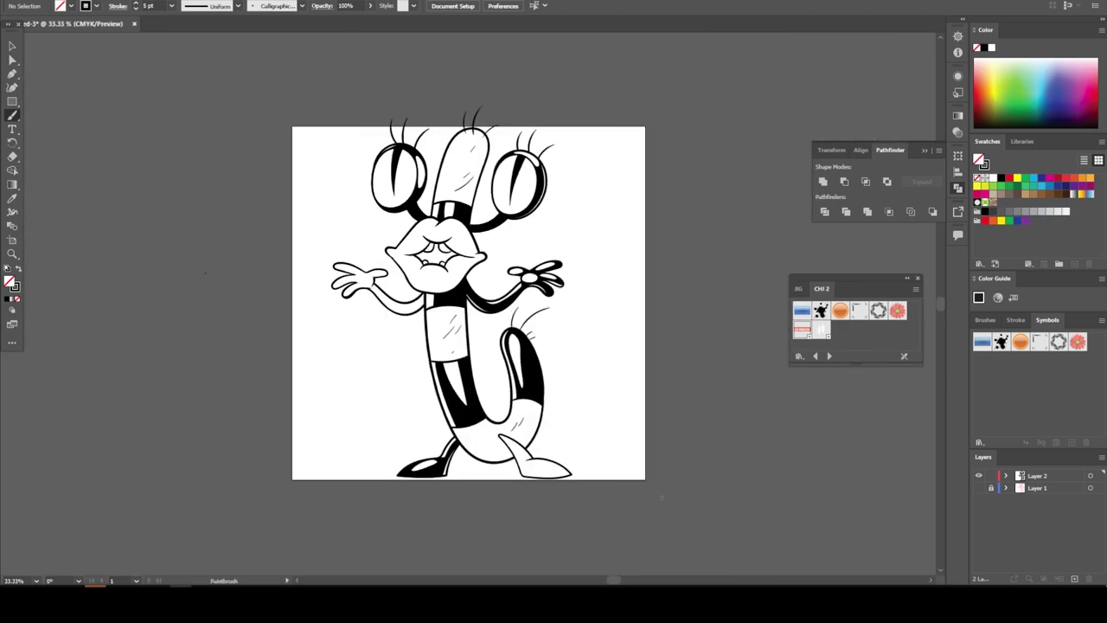
# - Select all the worm artwork and scale it down to fit the artboard
pyautogui.press('v')
pyautogui.hotkey('ctrl', 'a')
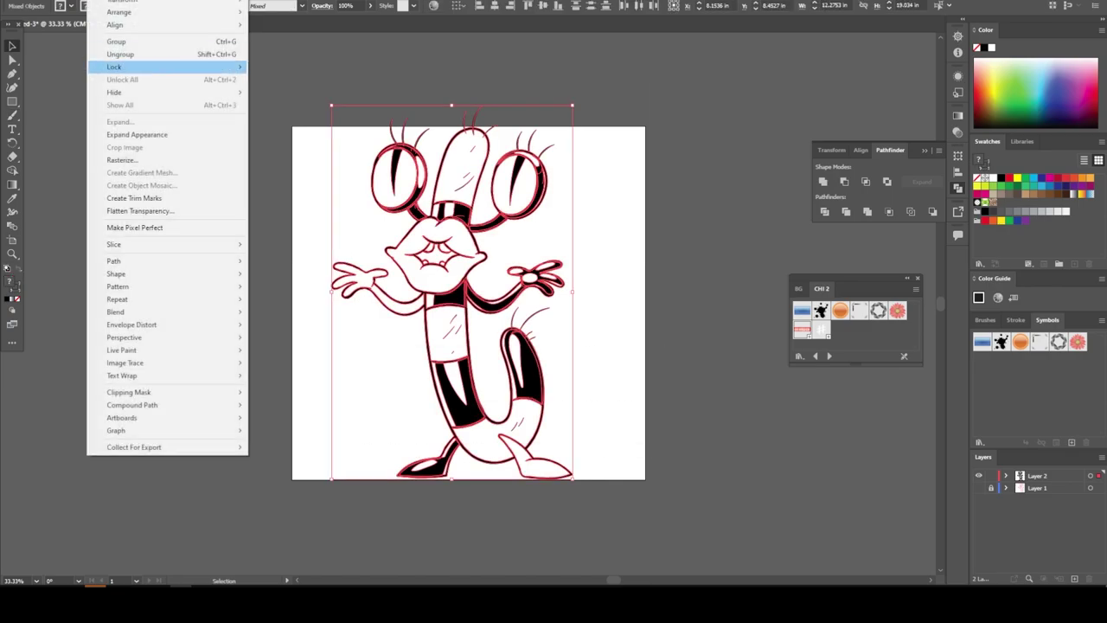
pyautogui.moveTo(572, 105); pyautogui.dragTo(558, 131)
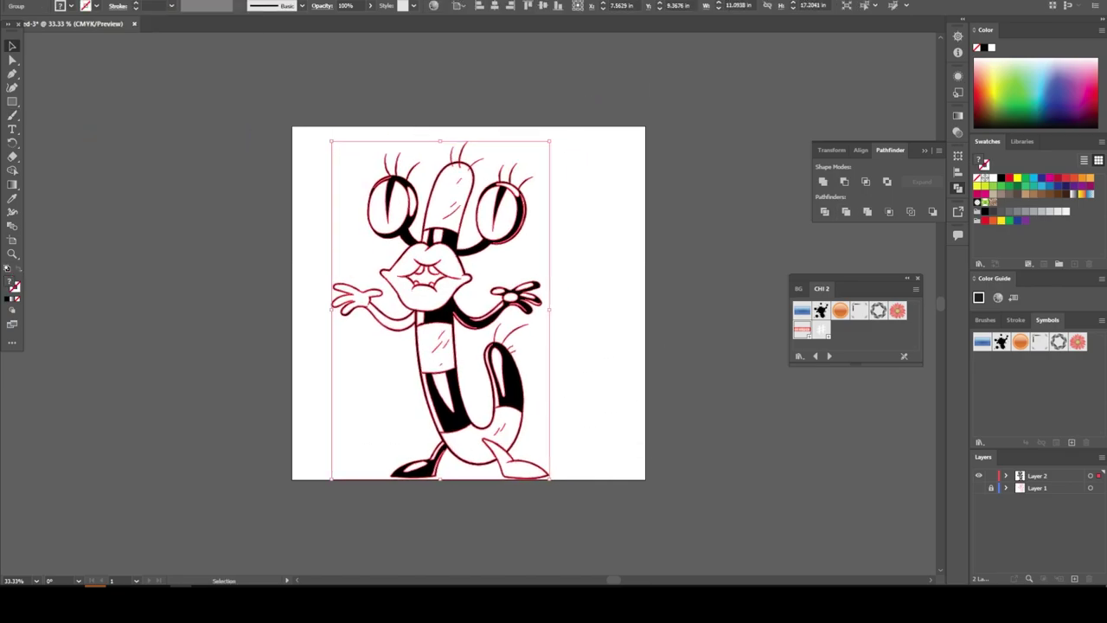
pyautogui.hotkey('ctrl', 'shift', 'a')
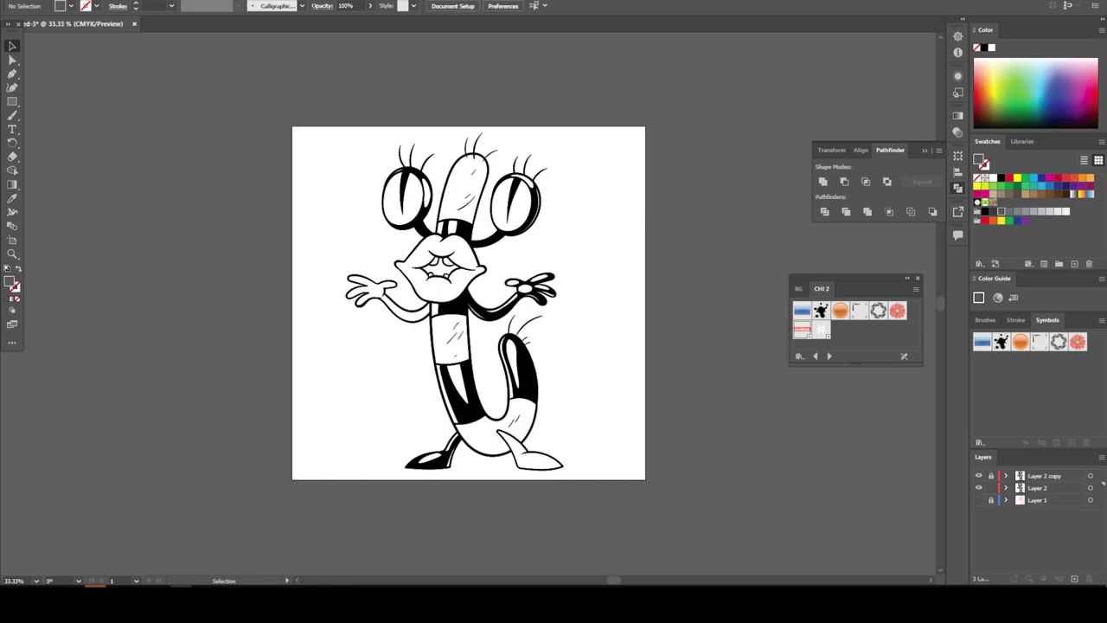
pyautogui.press('v')
pyautogui.hotkey('ctrl', 'a')
# - Rearrange the artwork's stacking and isolate the character's body group for editing
pyautogui.rightClick(338, 193)
pyautogui.click(531, 469)
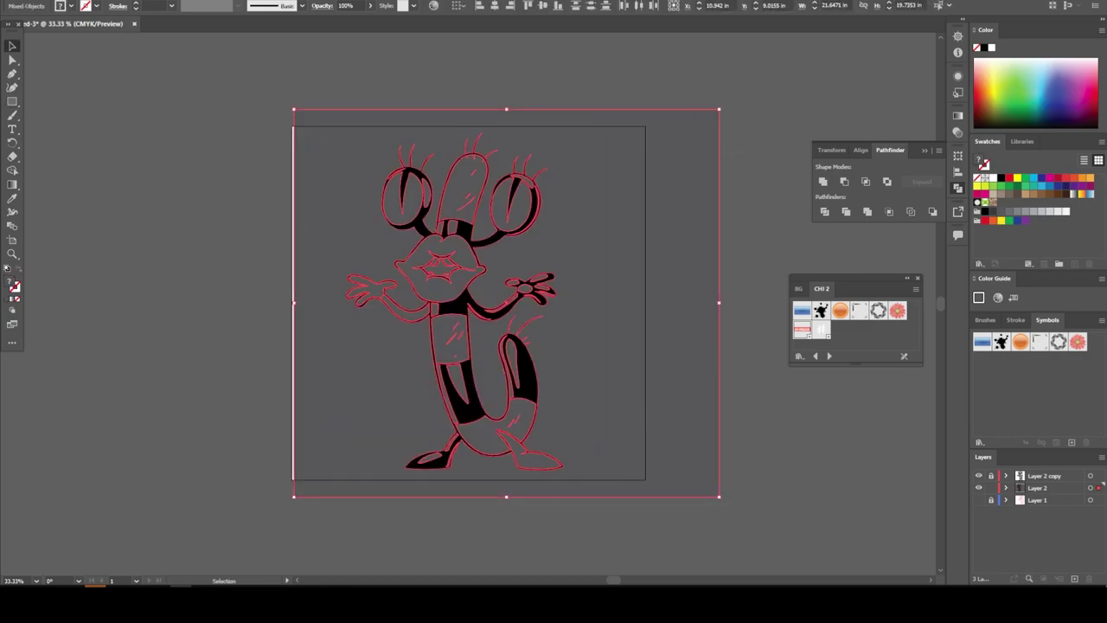
pyautogui.rightClick(668, 234)
pyautogui.click(720, 372)
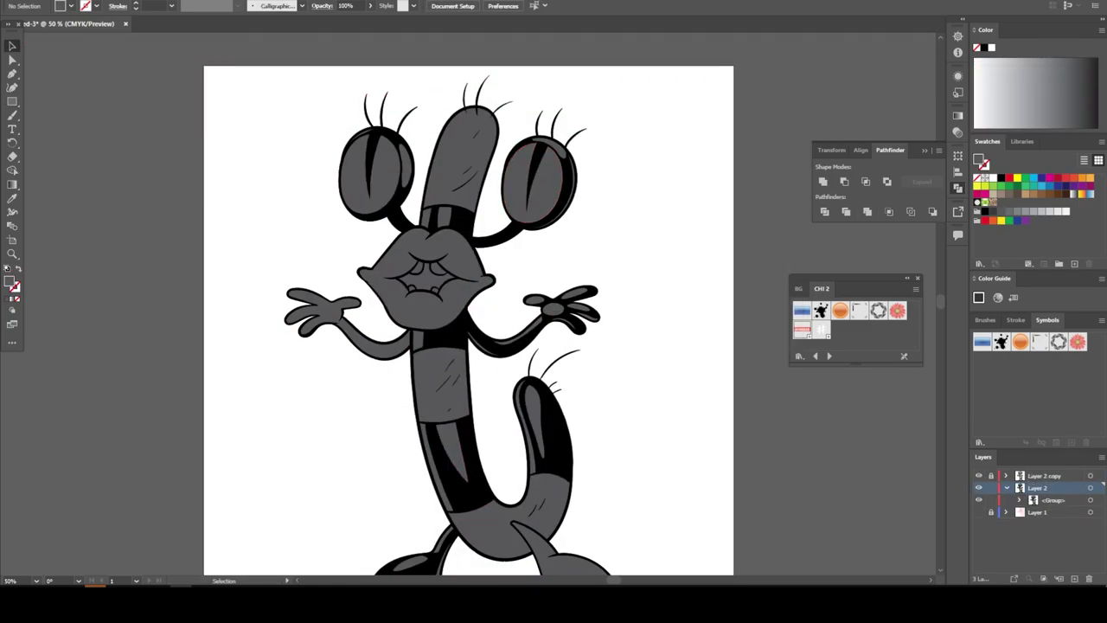
pyautogui.click(1019, 500)
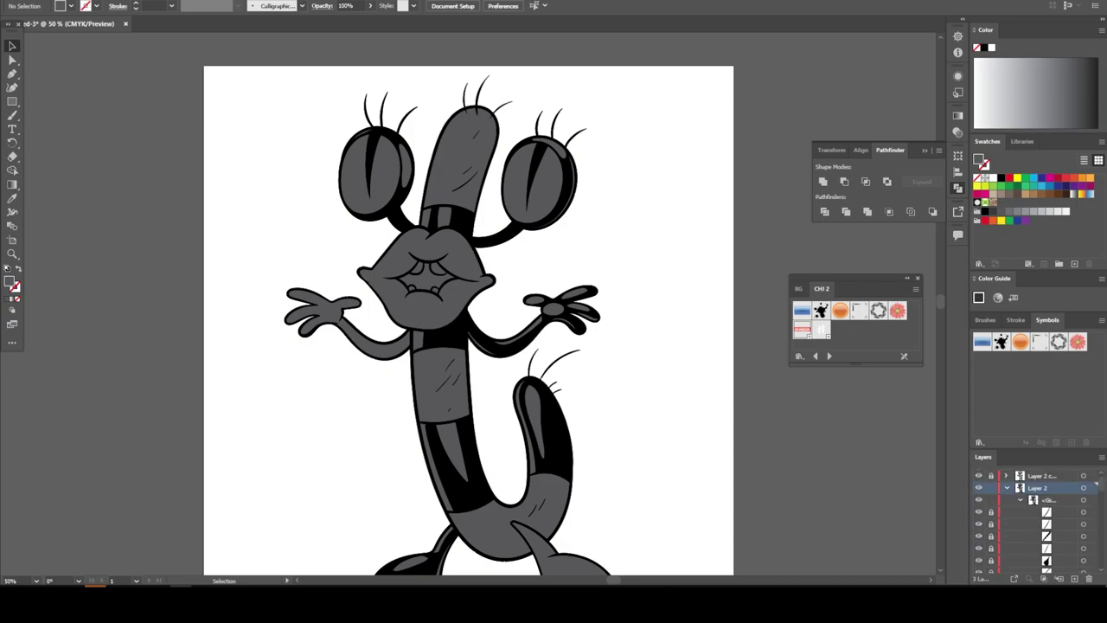
pyautogui.rightClick(539, 185)
pyautogui.click(593, 337)
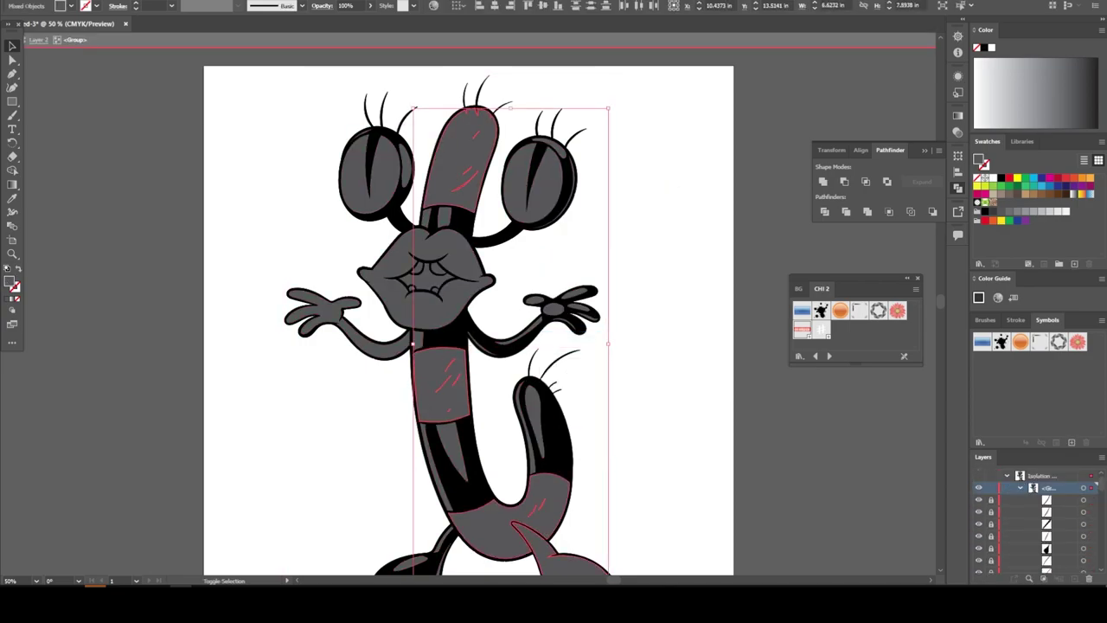
# - Fill the inner mouth shape purple using the Swatches and Color Picker
pyautogui.click(428, 272)
pyautogui.hotkey('ctrl', '-')
pyautogui.hotkey('ctrl', '1')
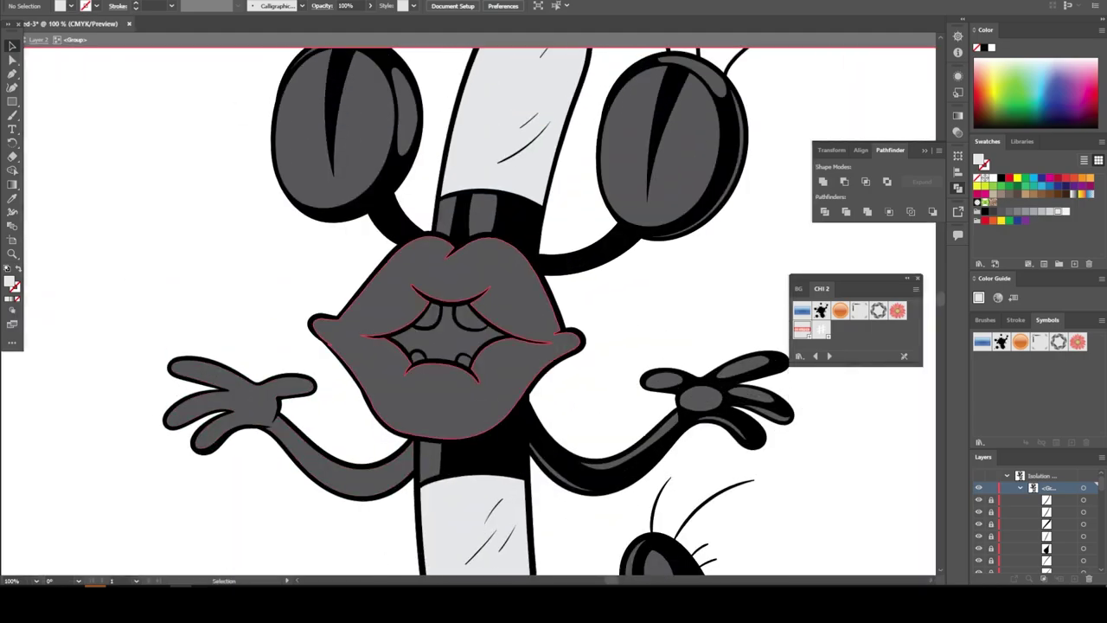
pyautogui.click(1074, 185)
pyautogui.doubleClick(9, 281)
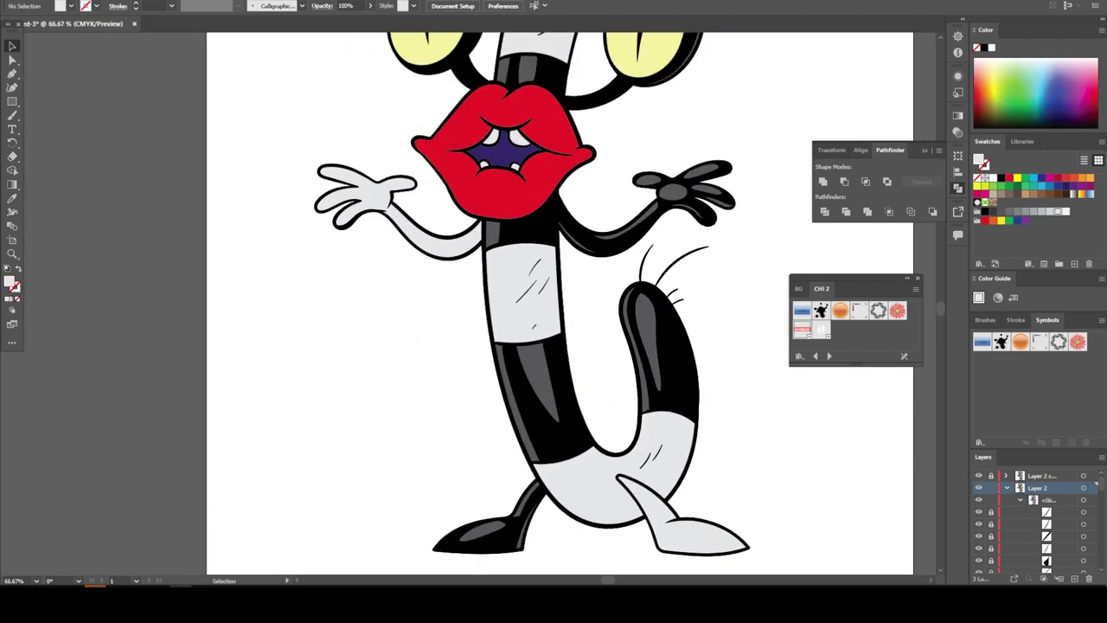
# - Stretch the body piece down toward the feet and leave isolation mode
pyautogui.click(553, 232)
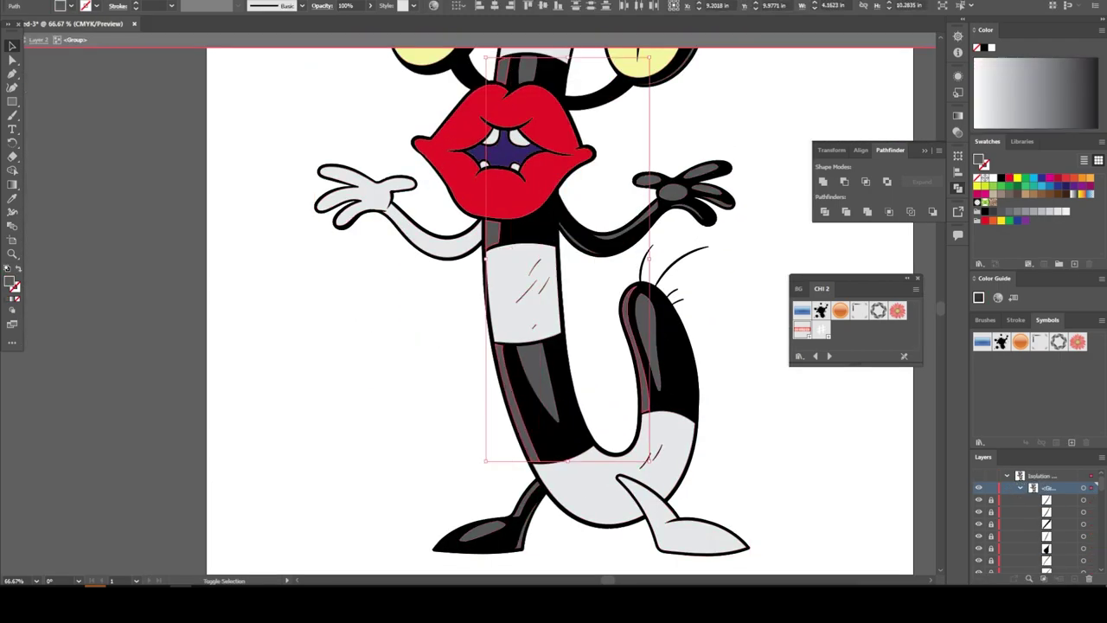
pyautogui.moveTo(567, 460); pyautogui.dragTo(567, 517)
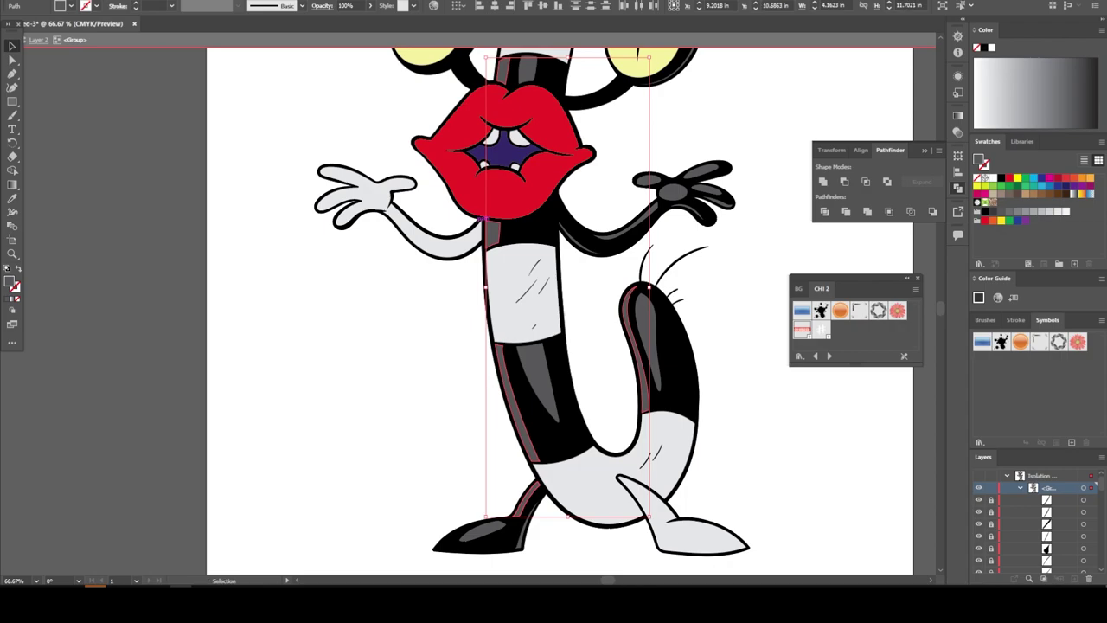
pyautogui.press('Escape')
pyautogui.hotkey('ctrl', '-')
# - Place a black background rectangle on the artboard, send it behind the worm, and select the character group
pyautogui.hotkey('ctrl', '+')
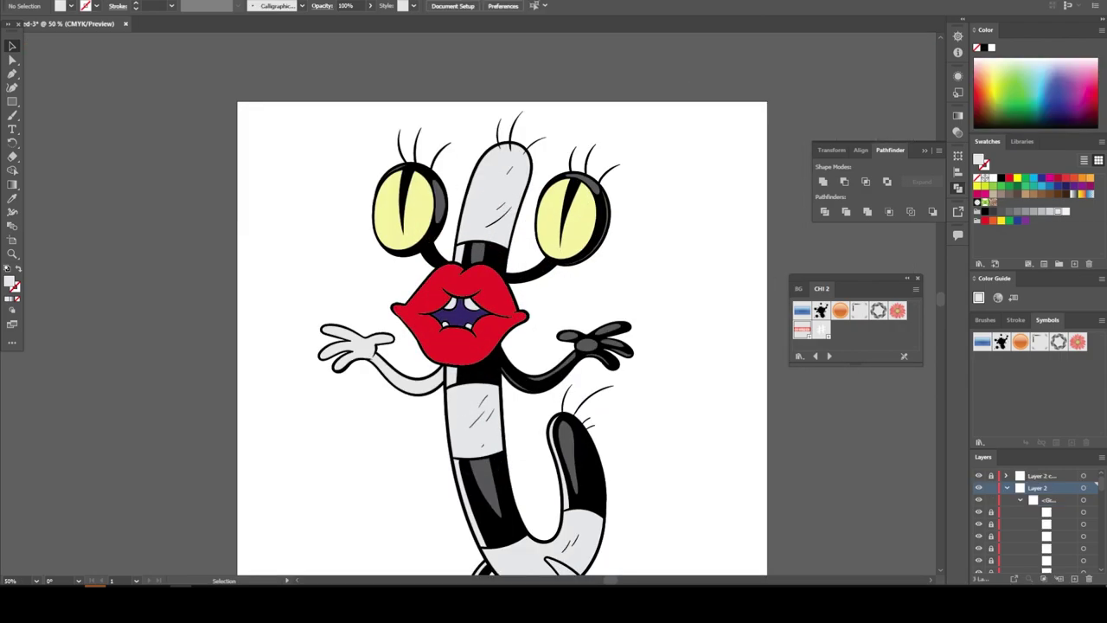
pyautogui.hotkey('ctrl', '-')
pyautogui.click(1007, 487)
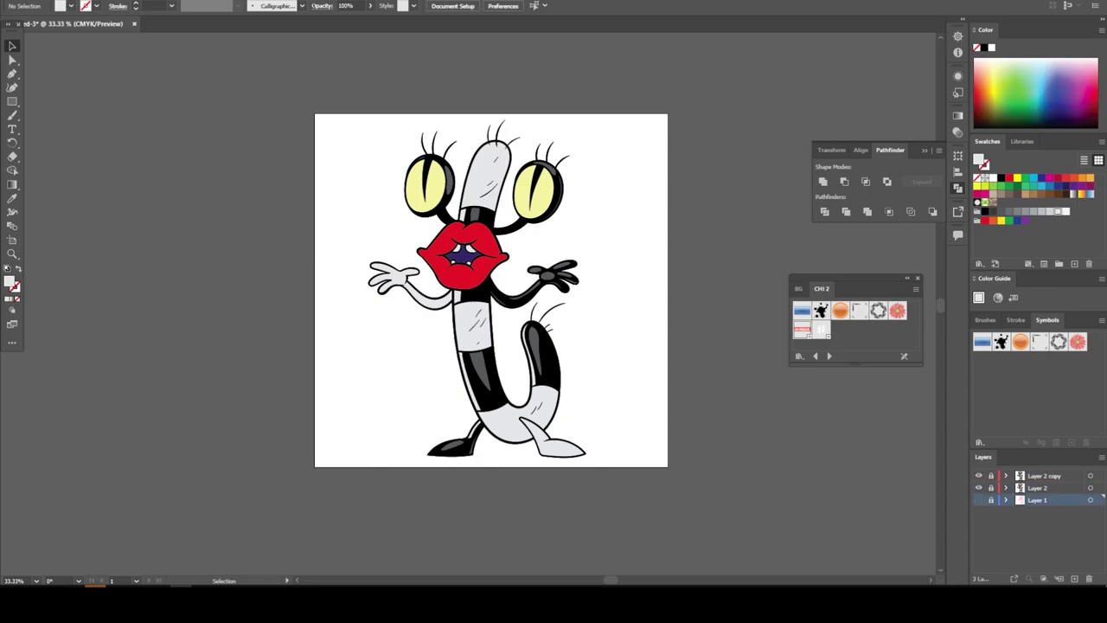
pyautogui.moveTo(802, 329)
pyautogui.mouseDown()
pyautogui.moveTo(583, 355)
pyautogui.moveTo(506, 299)
pyautogui.mouseUp()
pyautogui.hotkey('ctrl', 'shift', 'a')
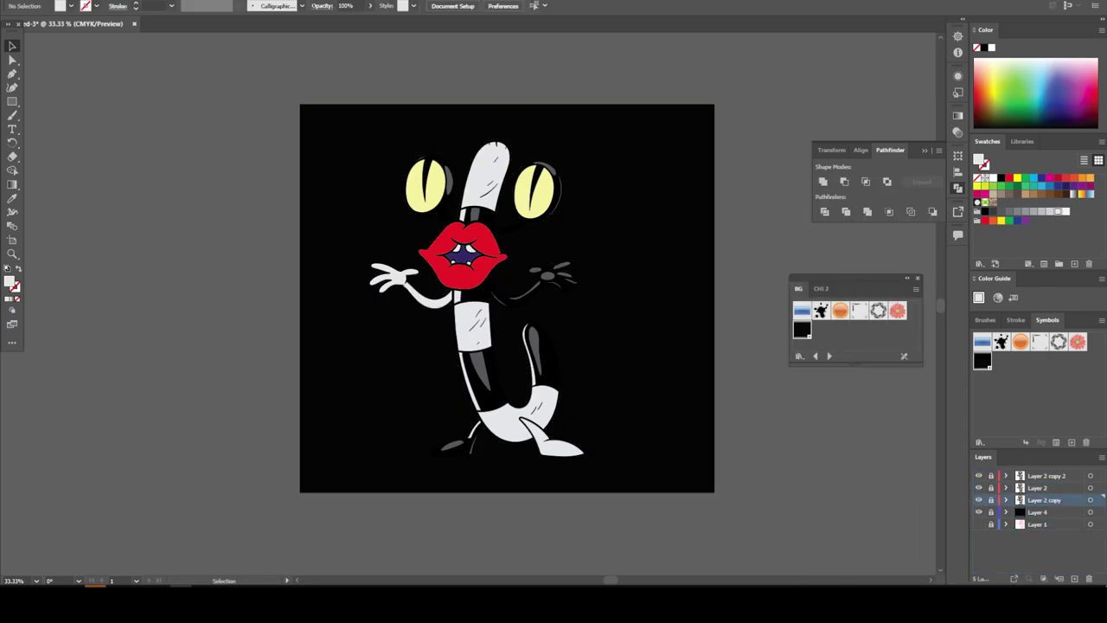
pyautogui.click(990, 500)
pyautogui.moveTo(398, 212); pyautogui.dragTo(579, 505)
# - Add a new fill and a white 15 pt stroke to the character group, then zoom in to check it
pyautogui.click(259, 111)
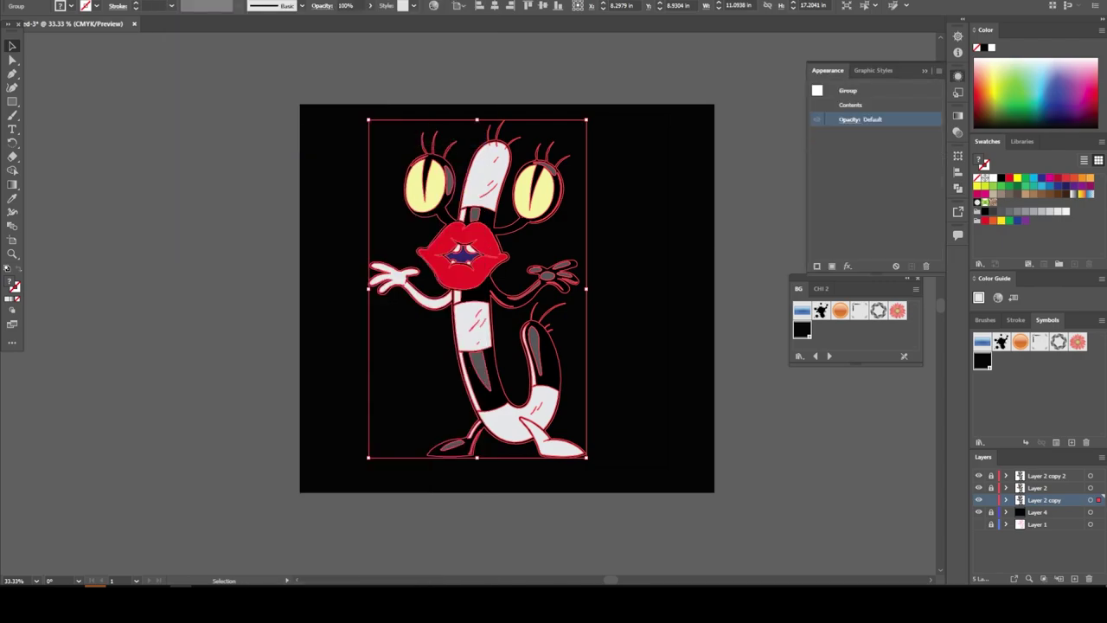
pyautogui.hotkey('ctrl', '/')
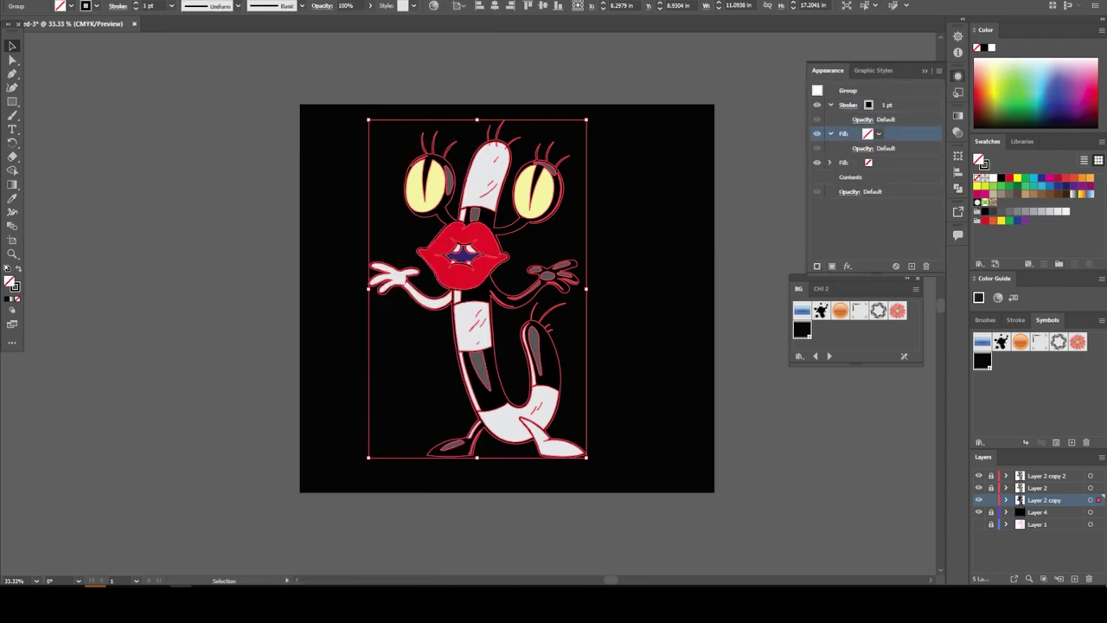
pyautogui.click(868, 105)
pyautogui.click(891, 101)
pyautogui.write('15')
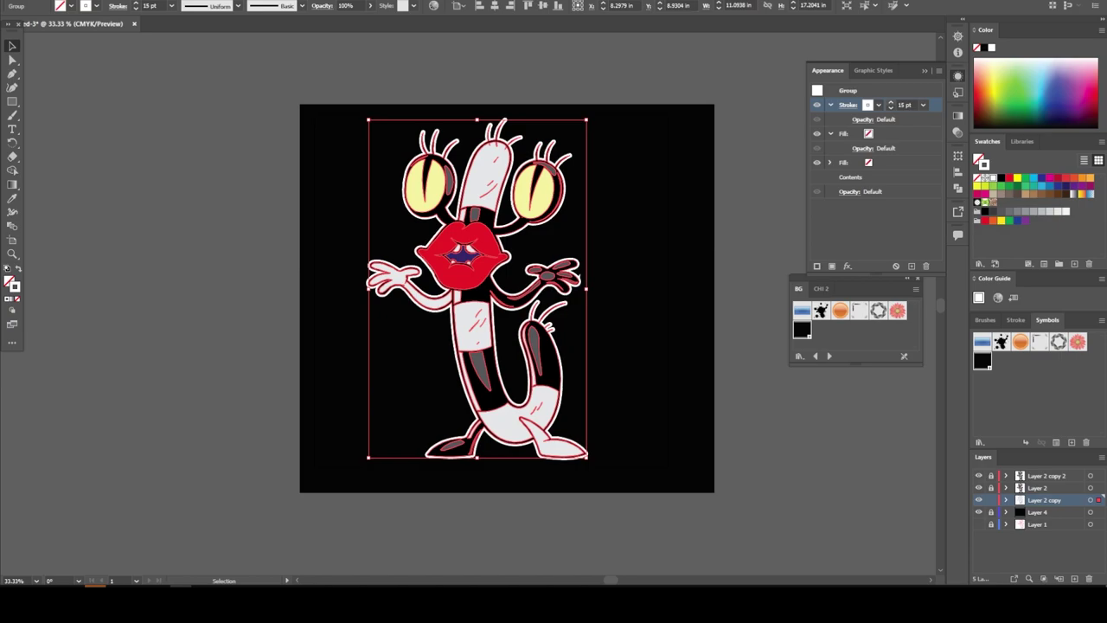
pyautogui.click(848, 105)
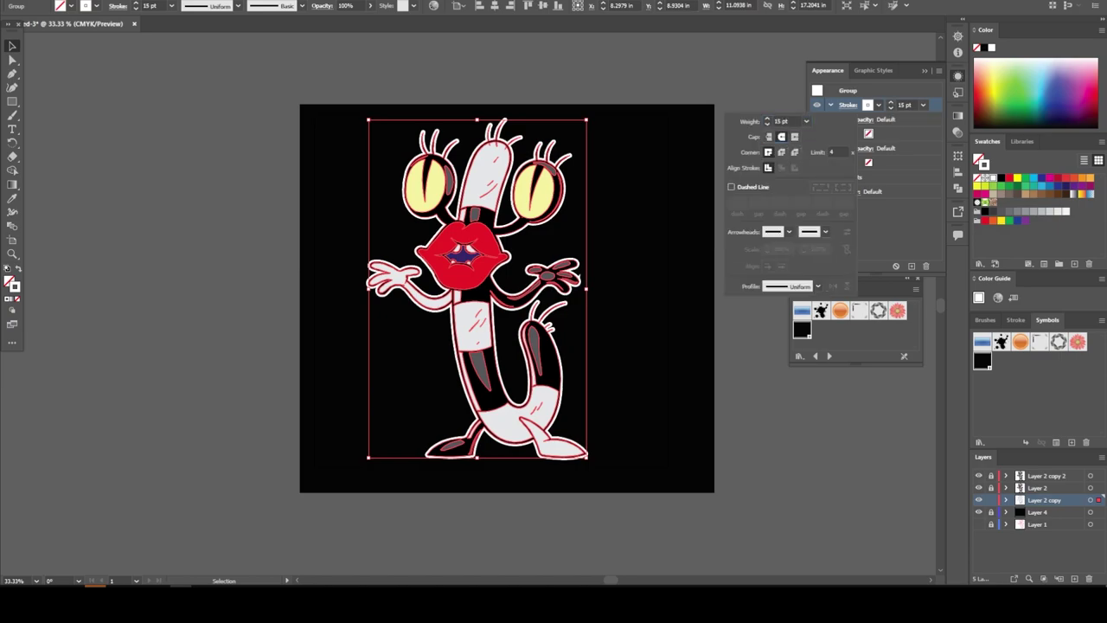
pyautogui.press('Escape')
pyautogui.hotkey('ctrl', 'shift', 'a')
pyautogui.hotkey('ctrl', '=')
pyautogui.hotkey('ctrl', '=')
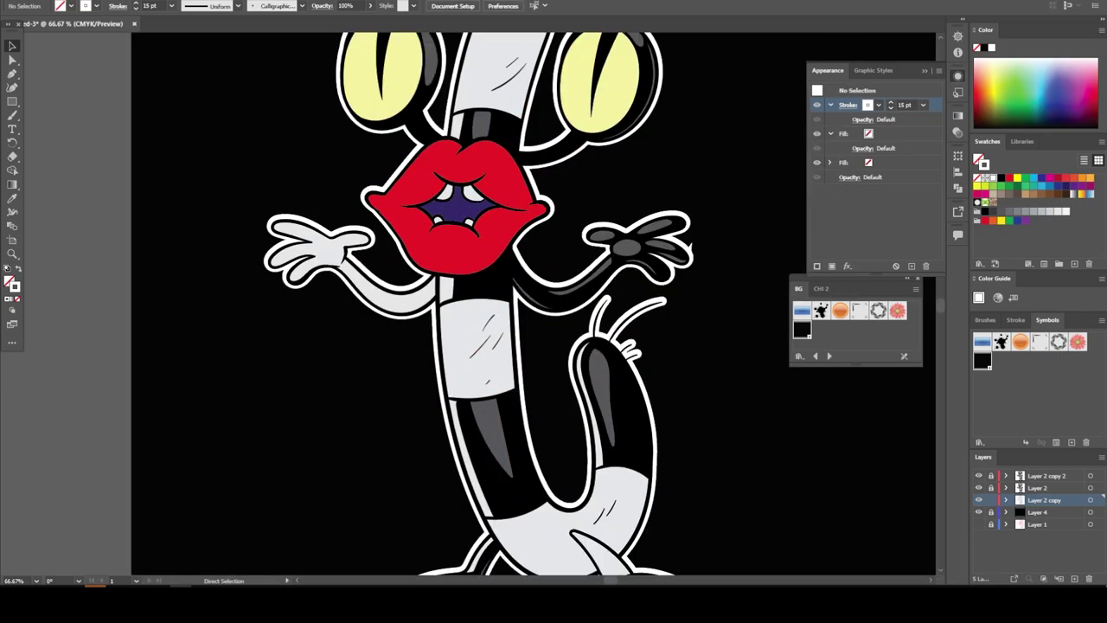
pyautogui.hotkey('ctrl', '-')
pyautogui.hotkey('ctrl', '-')
pyautogui.hotkey('ctrl', '=')
pyautogui.hotkey('ctrl', 'l')
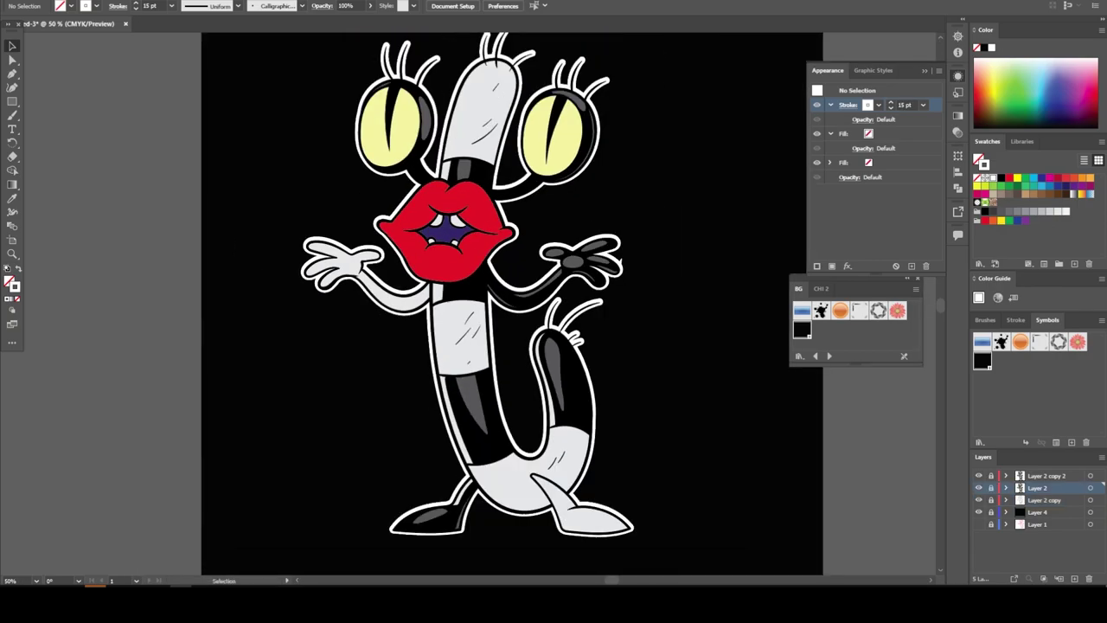
# - Pick a grey-beige fill and pencil shading along the body segment's right edge and lower belly
pyautogui.doubleClick(8, 279)
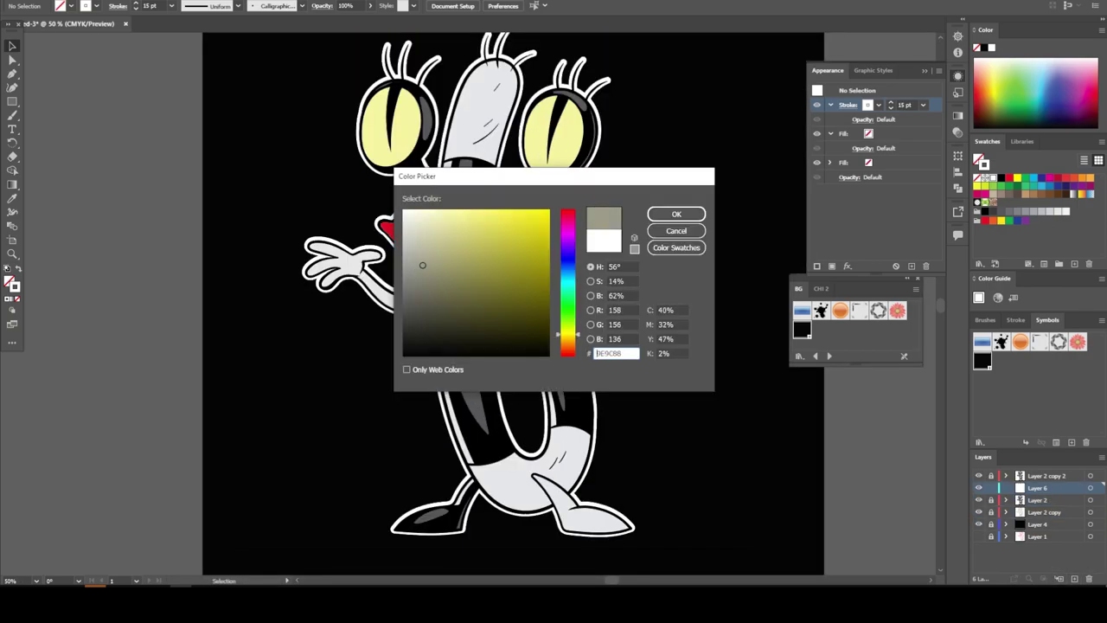
pyautogui.press('Return')
pyautogui.press('b')
pyautogui.hotkey('ctrl', '=')
pyautogui.hotkey('ctrl', '=')
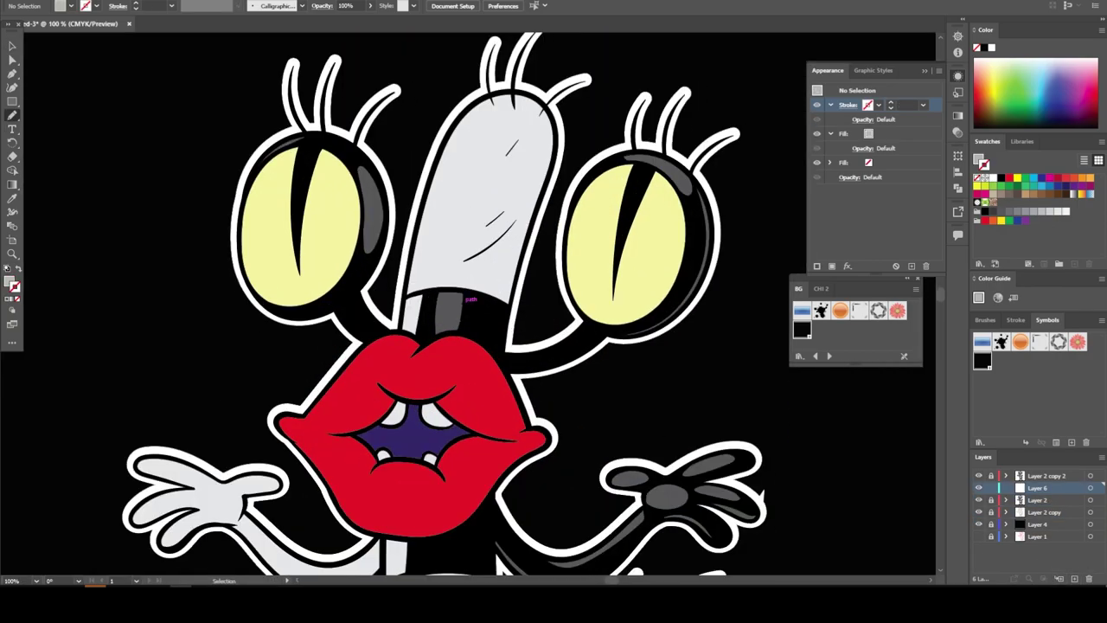
pyautogui.hotkey('ctrl', '=')
pyautogui.hotkey('ctrl', '=')
pyautogui.scroll(5, 471, 307)
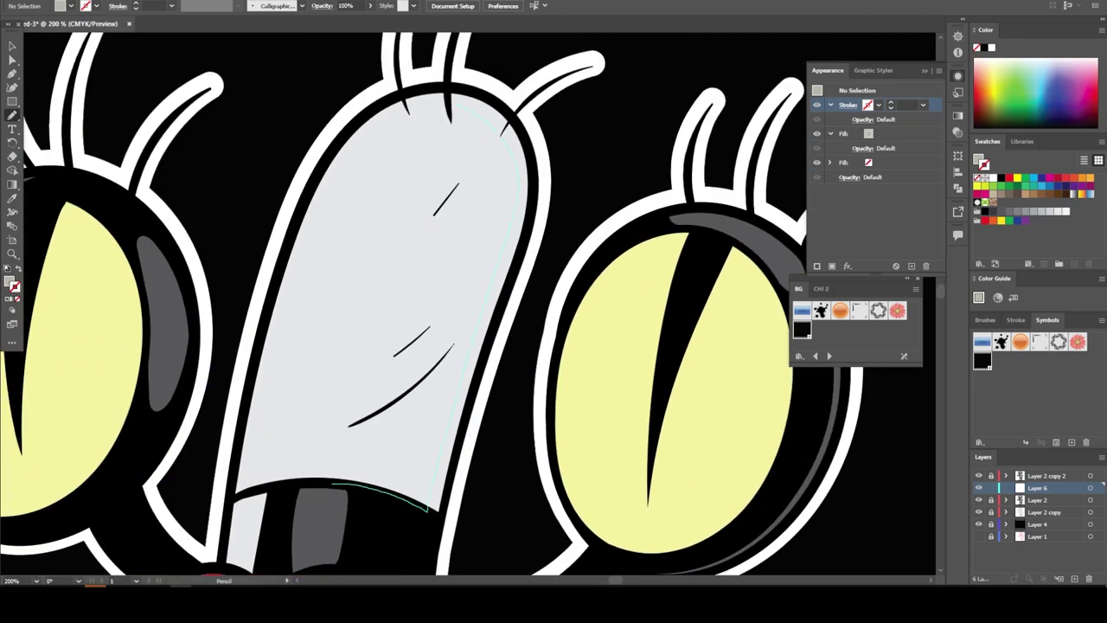
pyautogui.press('h')
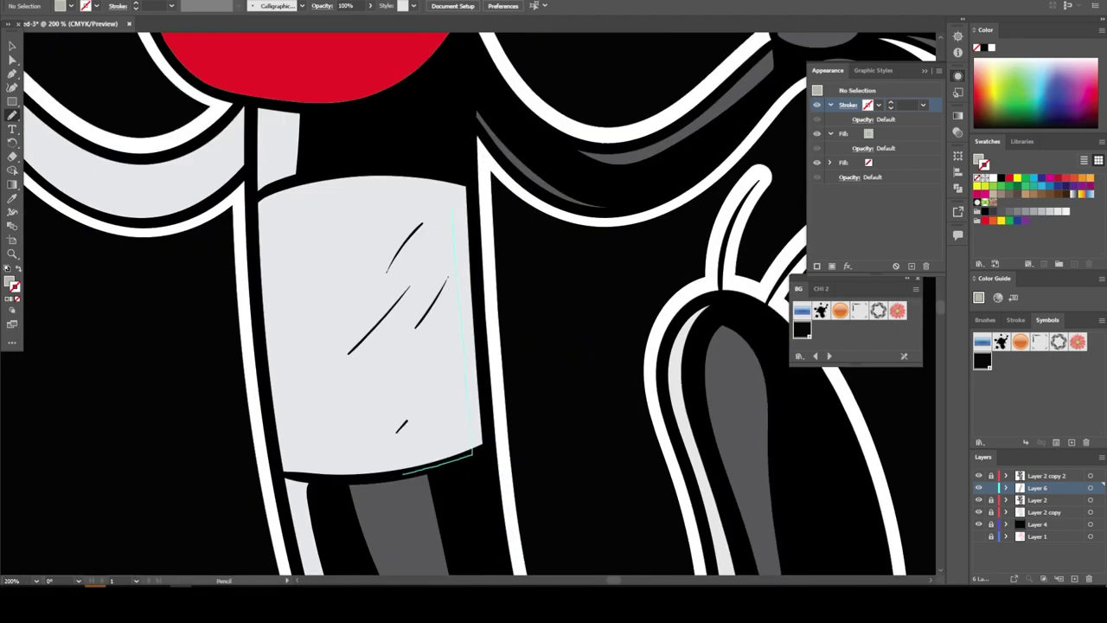
pyautogui.moveTo(402, 474); pyautogui.dragTo(449, 183)
pyautogui.press('h')
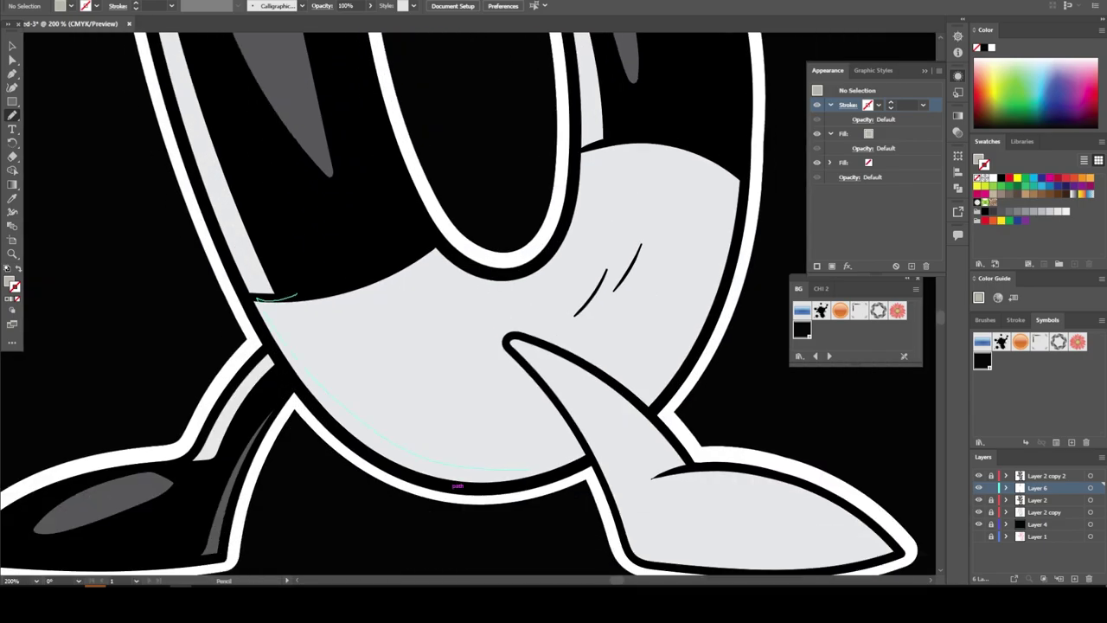
pyautogui.moveTo(386, 363); pyautogui.dragTo(258, 299)
pyautogui.moveTo(612, 382); pyautogui.dragTo(642, 401)
# - Add grey-beige shading to the right side of the upper body segment
pyautogui.scroll(-2, 451, 481)
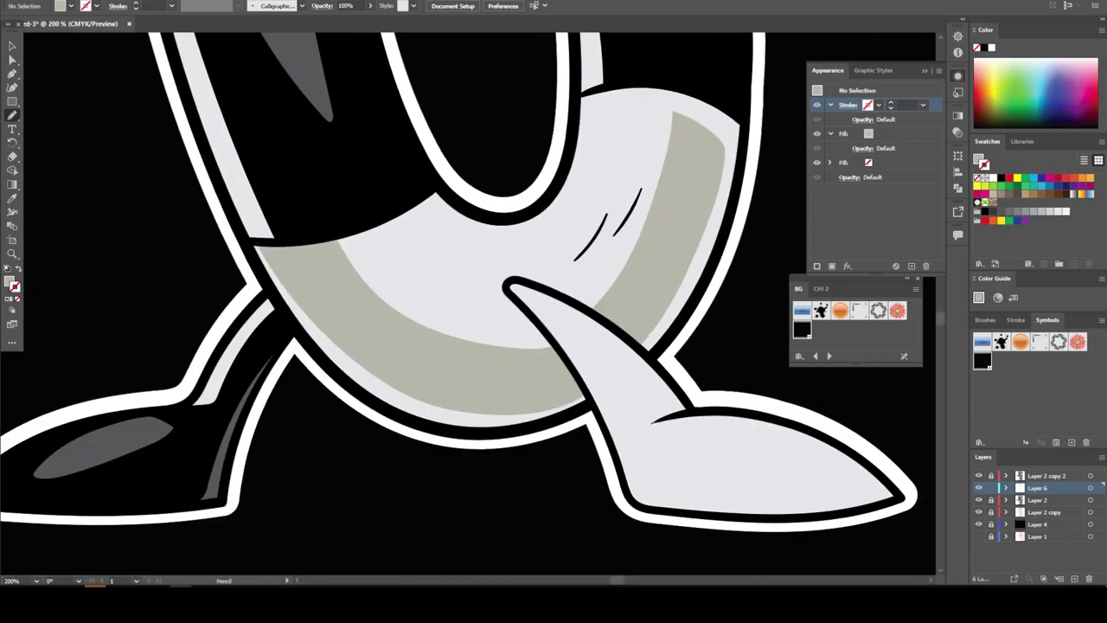
pyautogui.press('h')
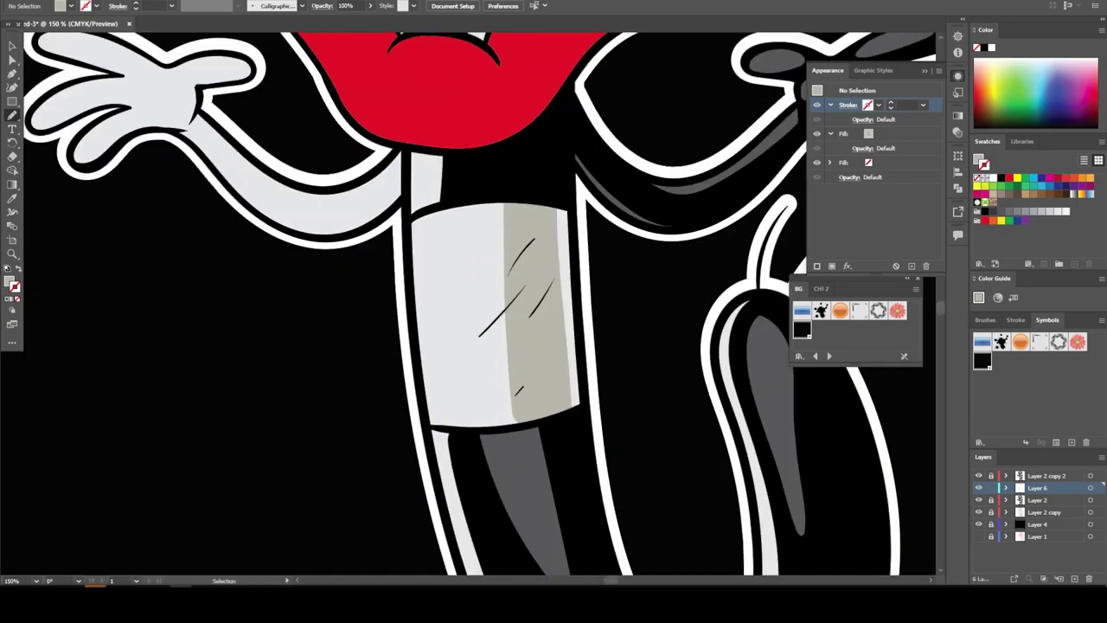
pyautogui.moveTo(363, 281); pyautogui.dragTo(482, 202)
pyautogui.hotkey('ctrl', '0')
pyautogui.scroll(5, 452, 182)
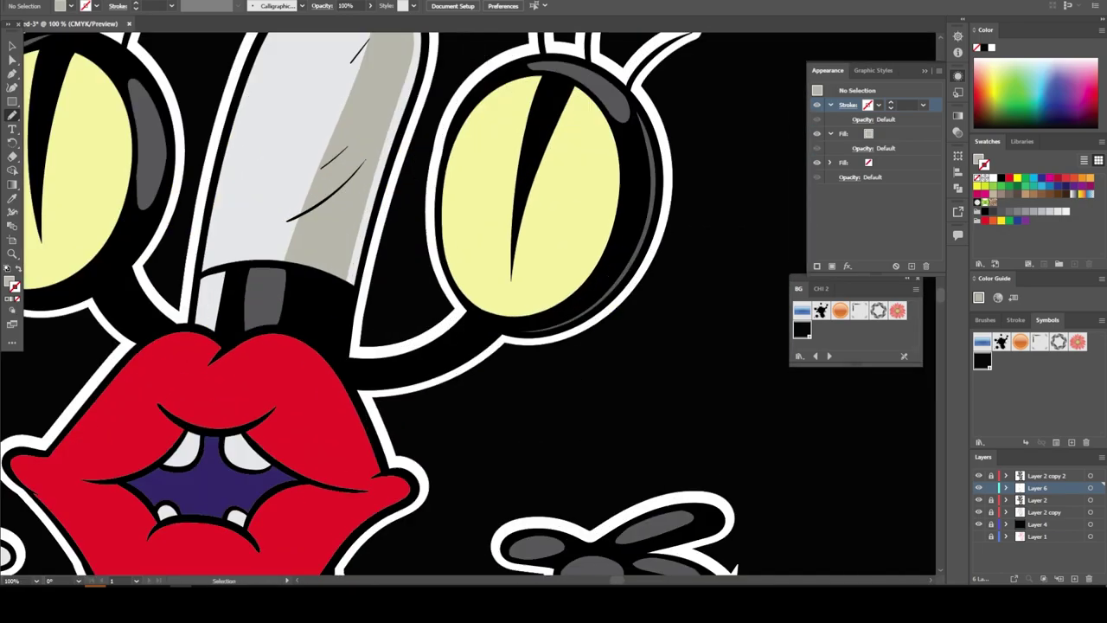
pyautogui.scroll(5, 556, 138)
# - Sample the eye yellow, darken it to olive, and pencil shading crescents in both eyes
pyautogui.press('i')
pyautogui.click(519, 260)
pyautogui.doubleClick(9, 281)
pyautogui.press('Return')
pyautogui.press('n')
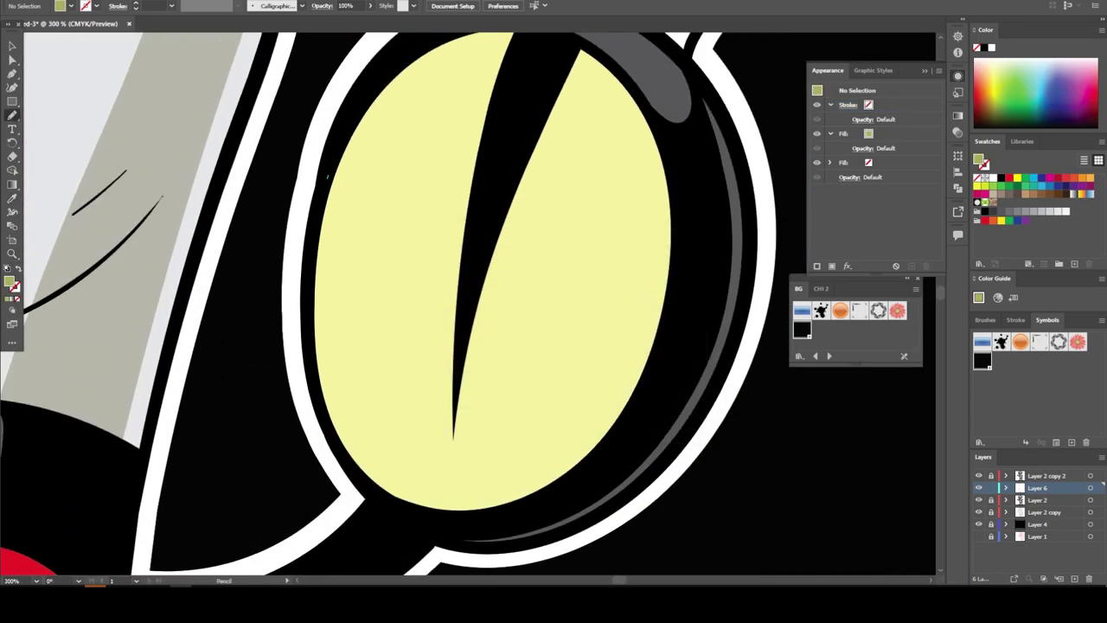
pyautogui.moveTo(644, 225); pyautogui.dragTo(327, 182)
pyautogui.scroll(-5, 554, 303)
pyautogui.scroll(5, 458, 234)
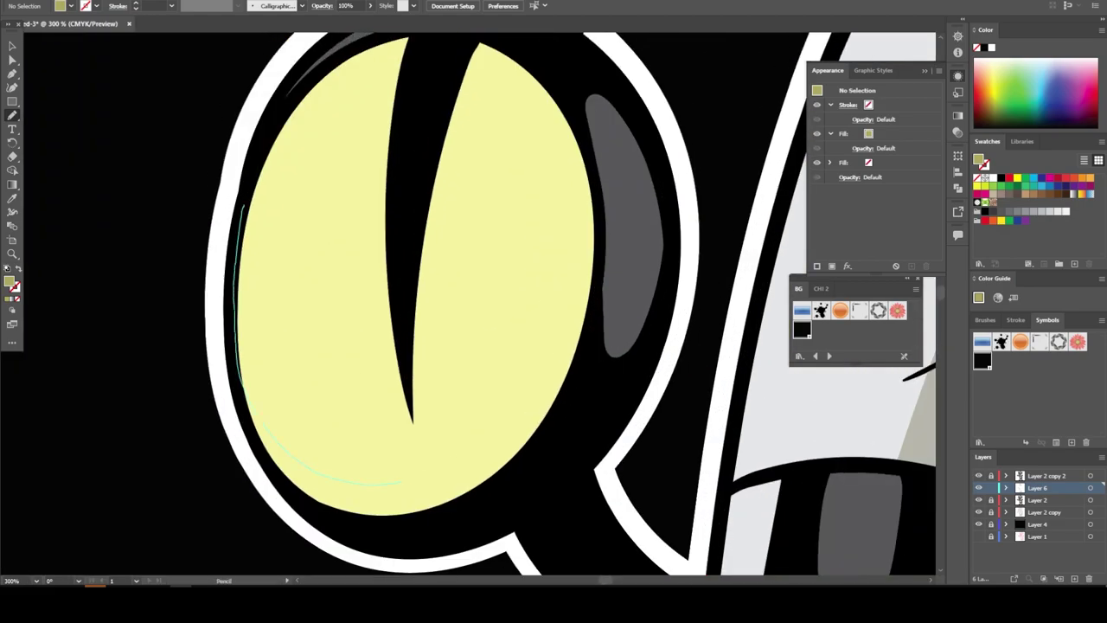
pyautogui.moveTo(277, 142); pyautogui.dragTo(557, 255)
pyautogui.scroll(-5, 554, 303)
pyautogui.scroll(3, 354, 277)
# - Sample the lip red, darken it, and pencil dark-red shadows on the upper and lower lips
pyautogui.scroll(4, 354, 285)
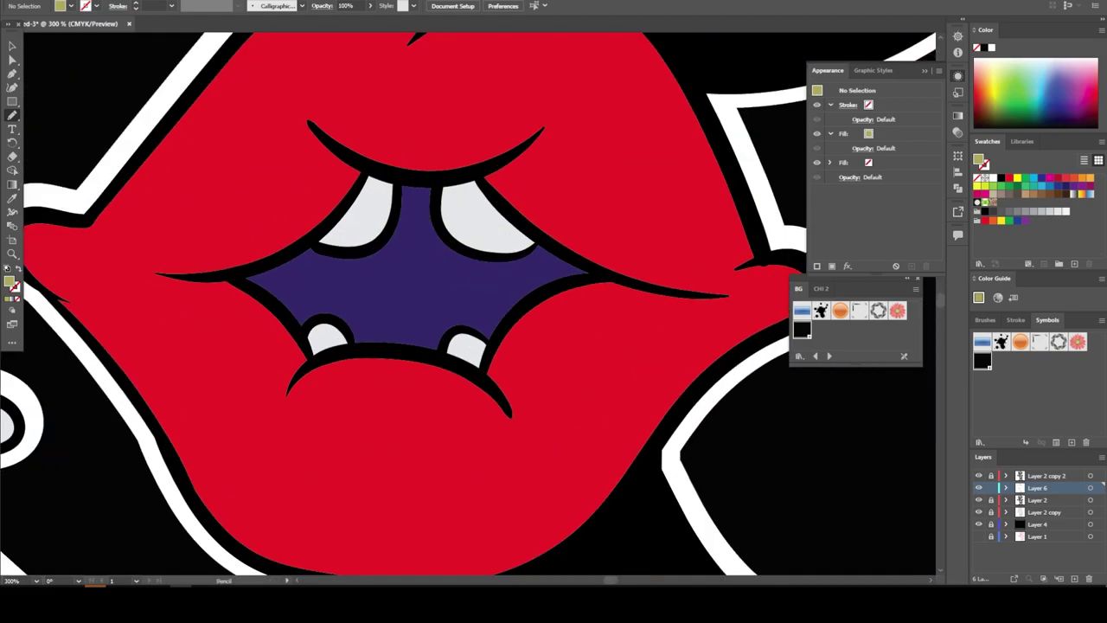
pyautogui.press('i')
pyautogui.click(605, 217)
pyautogui.doubleClick(9, 281)
pyautogui.press('Return')
pyautogui.press('n')
pyautogui.scroll(3, 398, 310)
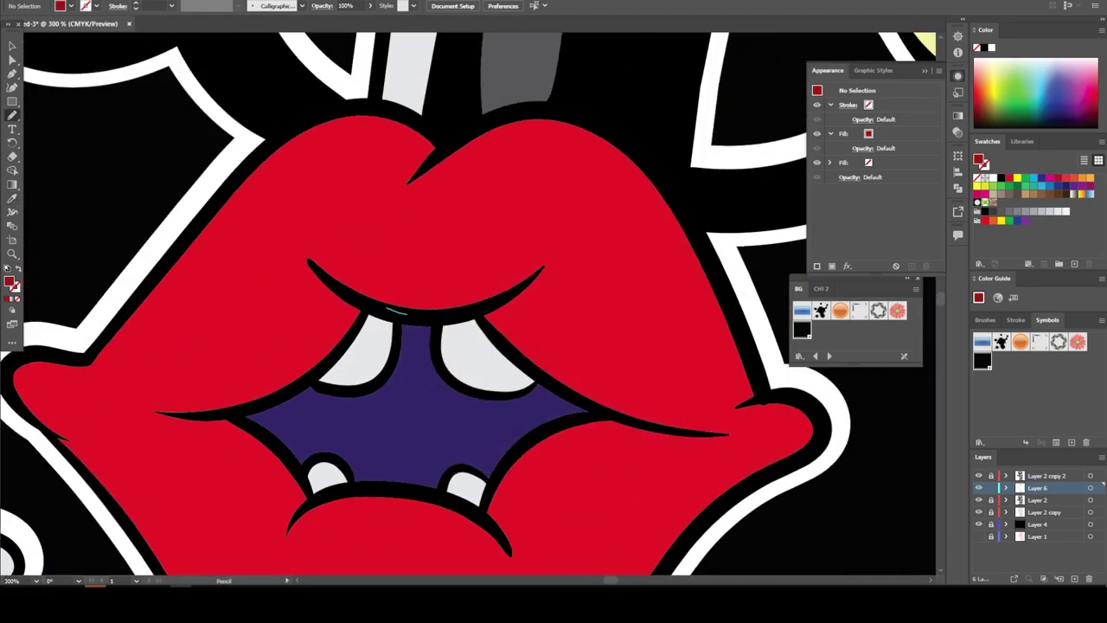
pyautogui.moveTo(387, 308); pyautogui.dragTo(95, 380)
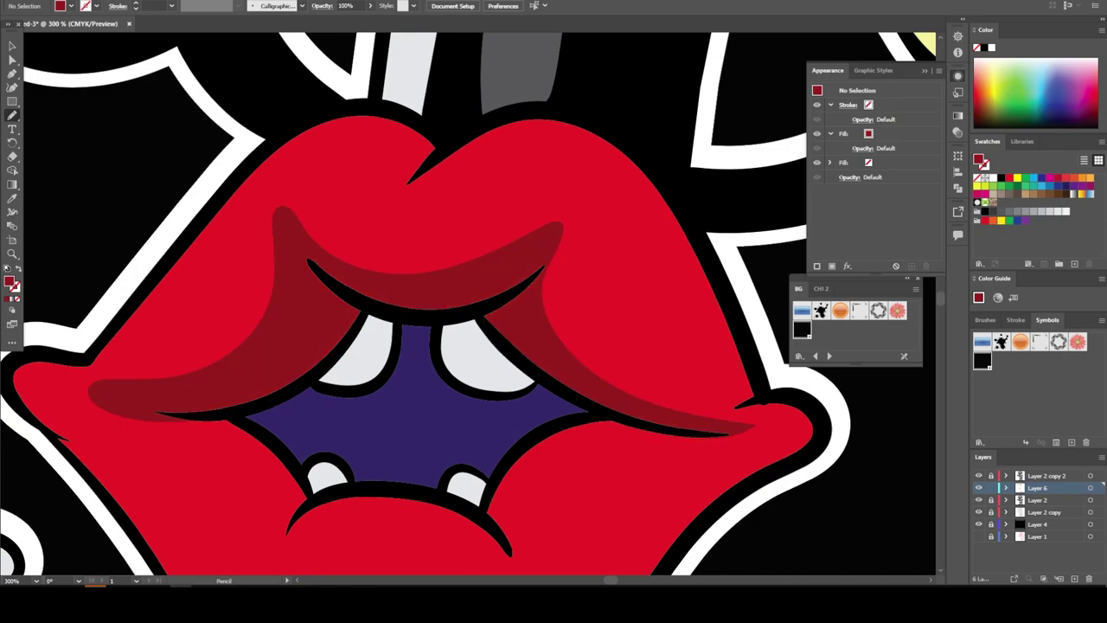
pyautogui.scroll(-5, 346, 345)
pyautogui.moveTo(607, 204)
pyautogui.mouseDown()
pyautogui.moveTo(385, 285)
pyautogui.moveTo(78, 240)
pyautogui.mouseUp()
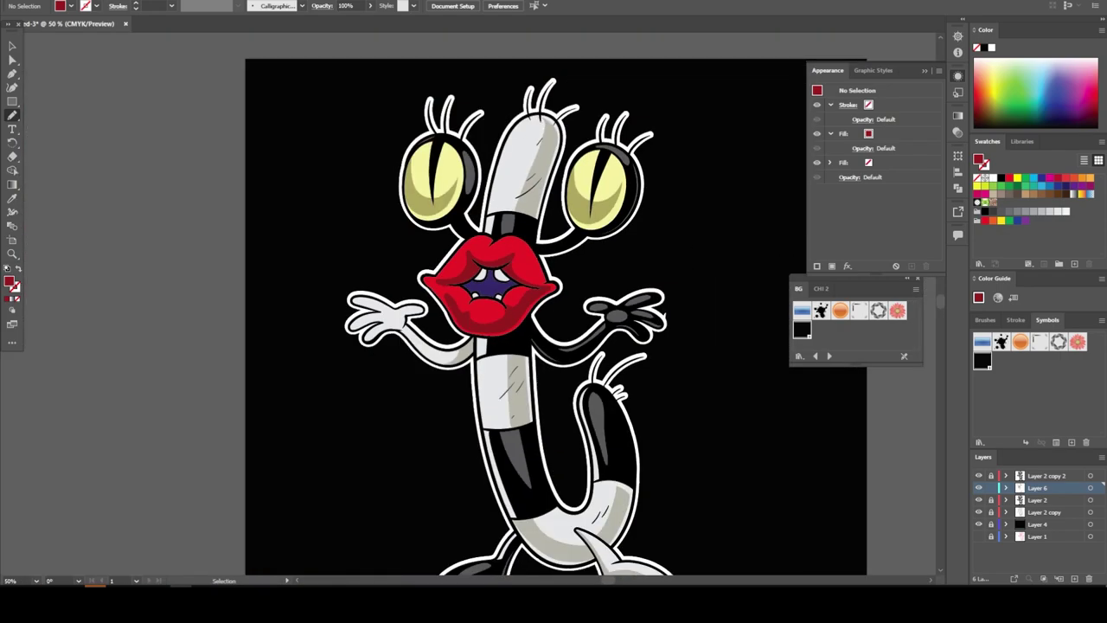
pyautogui.moveTo(419, 406); pyautogui.dragTo(530, 453)
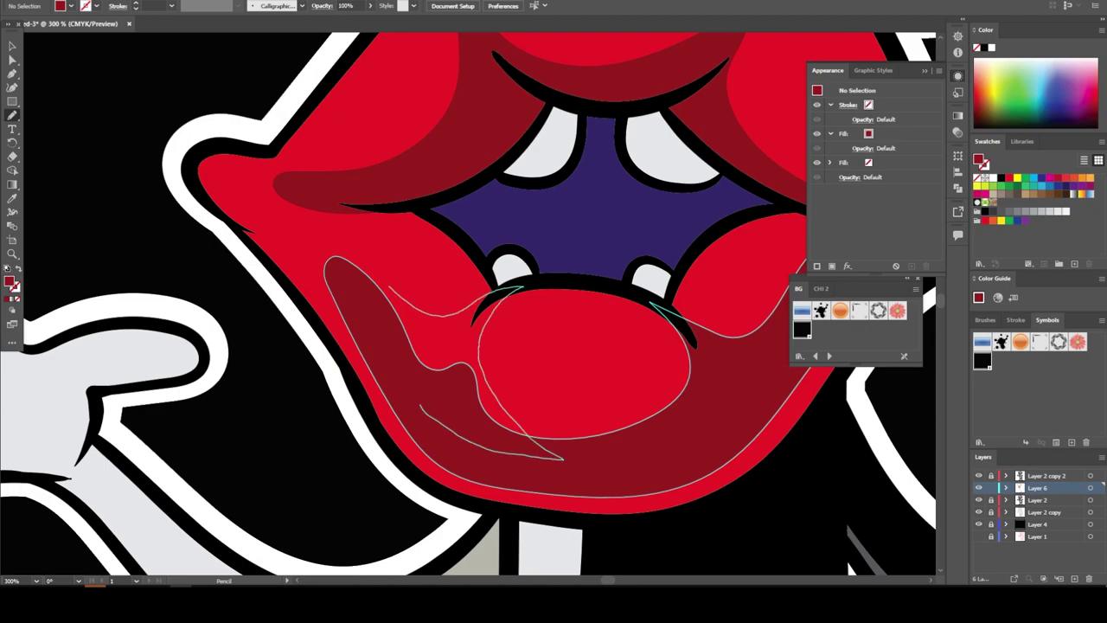
# - Draw light red highlights on the upper and lower lips
pyautogui.scroll(-3, 466, 303)
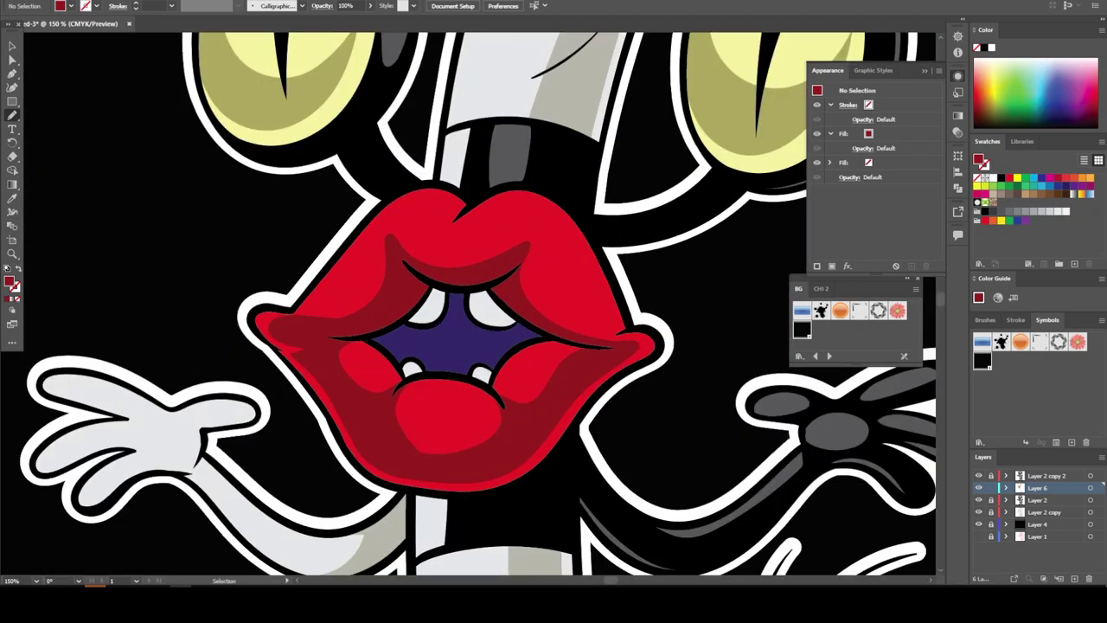
pyautogui.scroll(3, 467, 303)
pyautogui.doubleClick(12, 198)
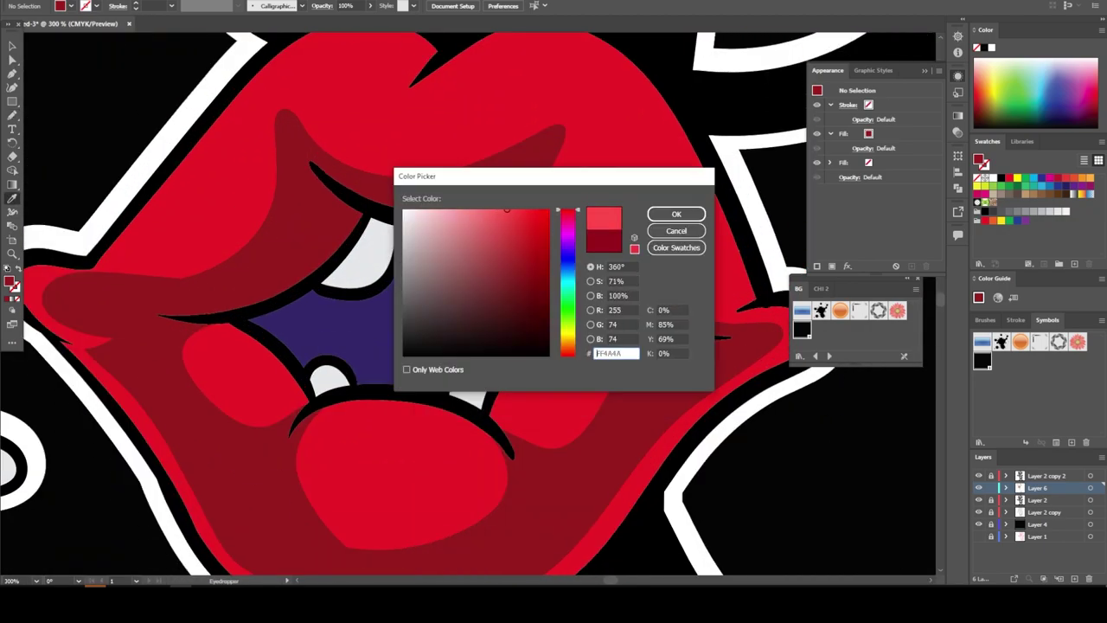
pyautogui.click(676, 213)
pyautogui.scroll(2, 467, 303)
pyautogui.moveTo(199, 251); pyautogui.dragTo(389, 138)
pyautogui.moveTo(437, 208); pyautogui.dragTo(562, 169)
pyautogui.scroll(-2, 466, 302)
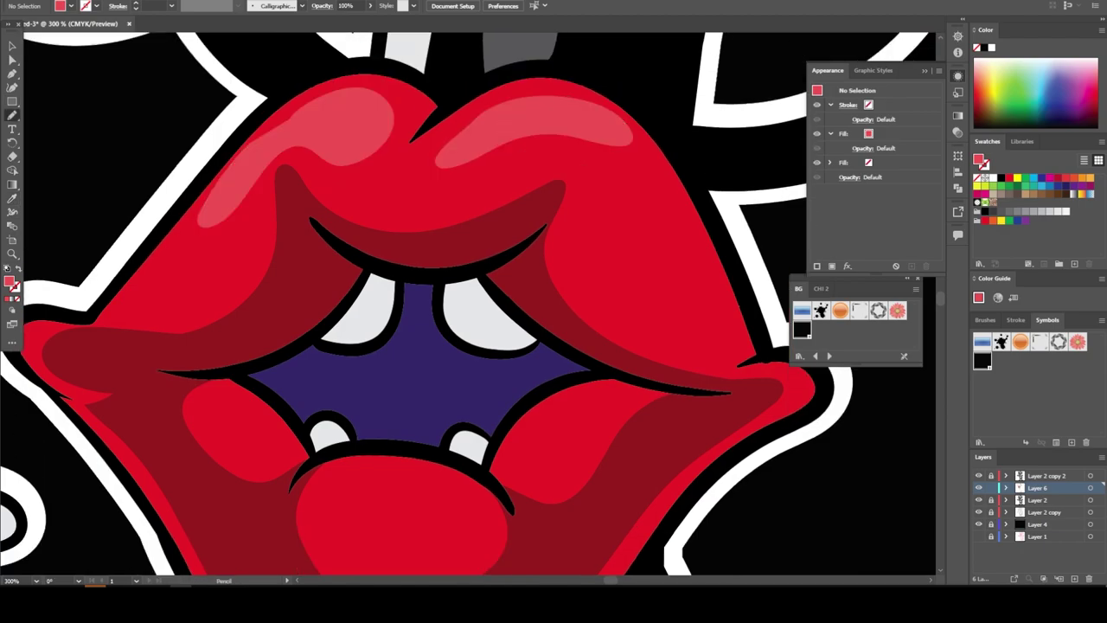
pyautogui.scroll(-2, 467, 303)
pyautogui.moveTo(519, 346); pyautogui.dragTo(596, 406)
pyautogui.moveTo(337, 467); pyautogui.dragTo(493, 433)
pyautogui.moveTo(233, 363); pyautogui.dragTo(286, 398)
pyautogui.press('v')
pyautogui.scroll(-2, 467, 302)
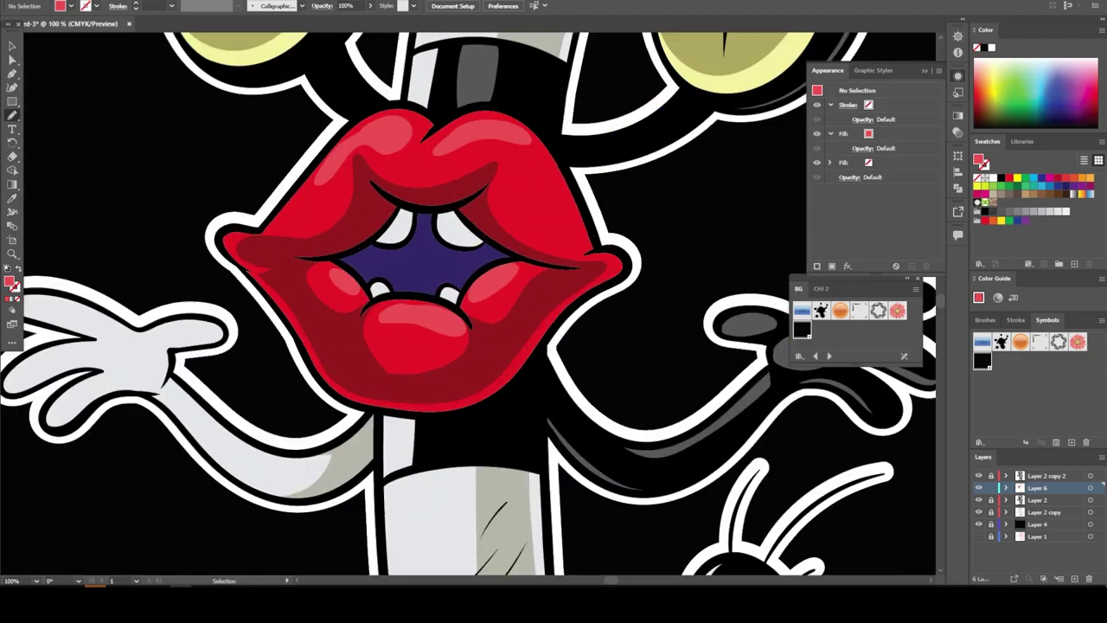
pyautogui.scroll(3, 392, 250)
# - Shade the left and right upper teeth with a grey sampled from the tooth colour
pyautogui.press('i')
pyautogui.doubleClick(9, 282)
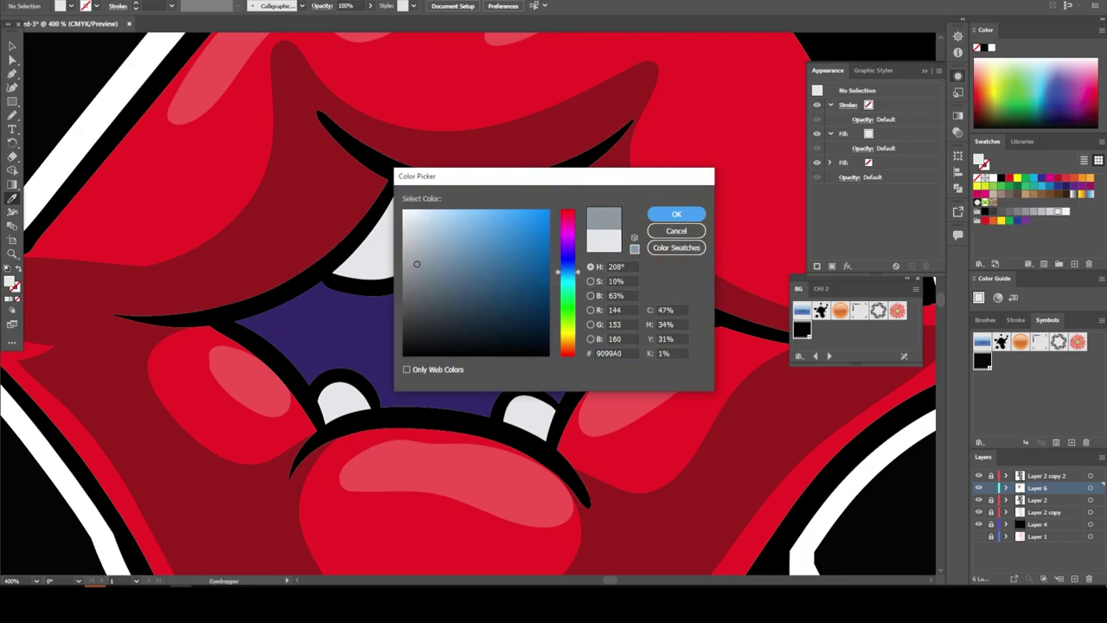
pyautogui.press('Return')
pyautogui.press('n')
pyautogui.moveTo(432, 198); pyautogui.dragTo(393, 189)
pyautogui.moveTo(493, 199); pyautogui.dragTo(545, 190)
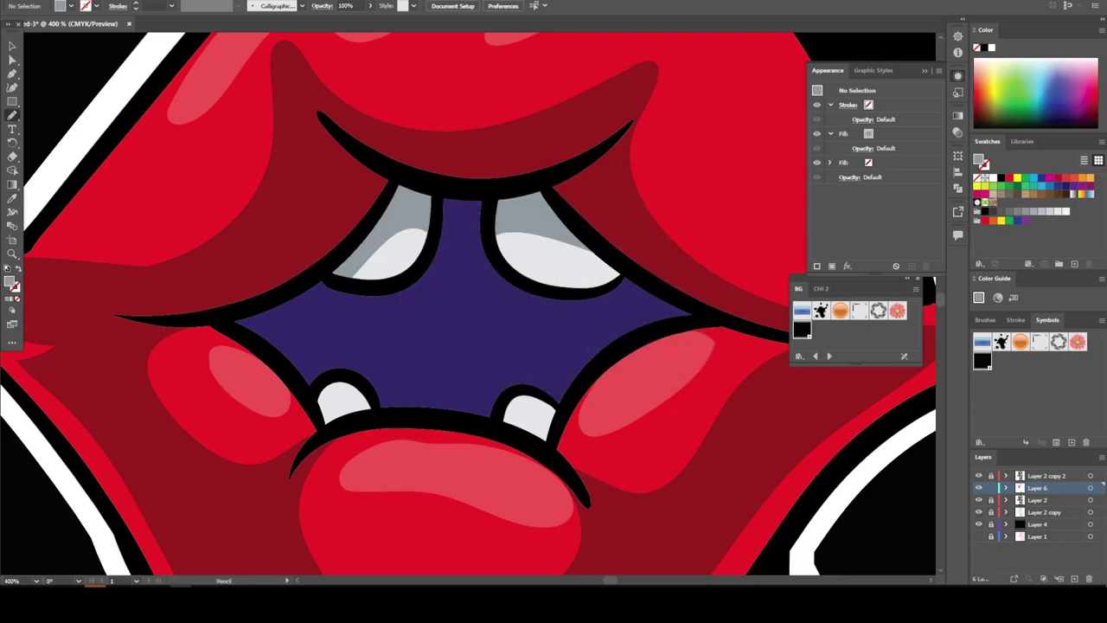
# - Draw a dark purple shadow inside the mouth
pyautogui.press('i')
pyautogui.doubleClick(10, 282)
pyautogui.press('Return')
pyautogui.press('n')
pyautogui.moveTo(436, 192); pyautogui.dragTo(432, 220)
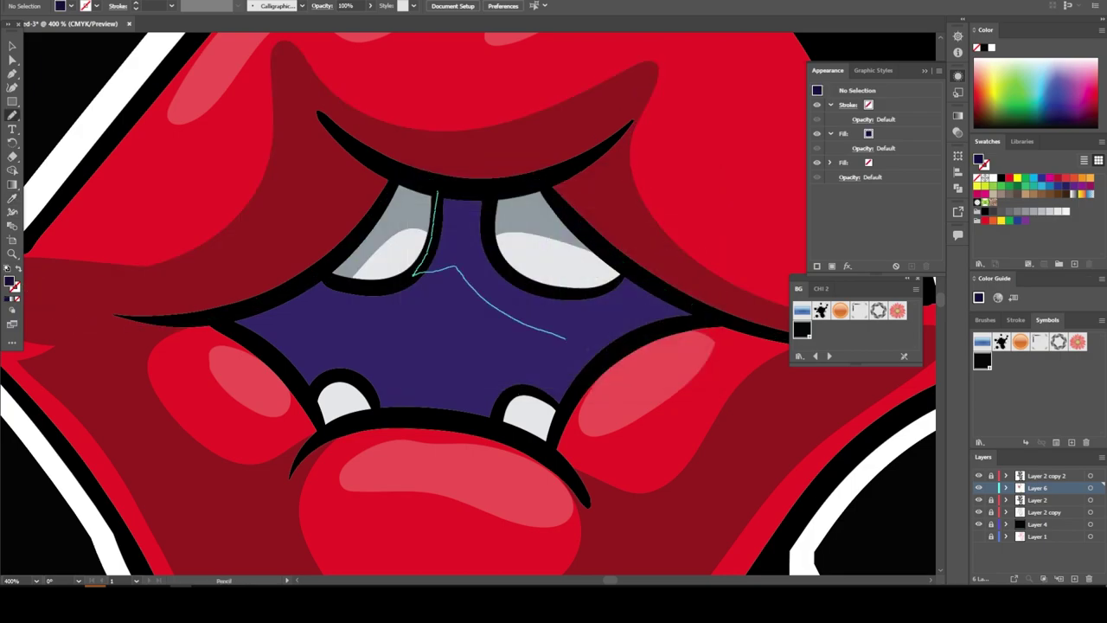
pyautogui.moveTo(618, 275); pyautogui.dragTo(439, 197)
pyautogui.hotkey('ctrl', '0')
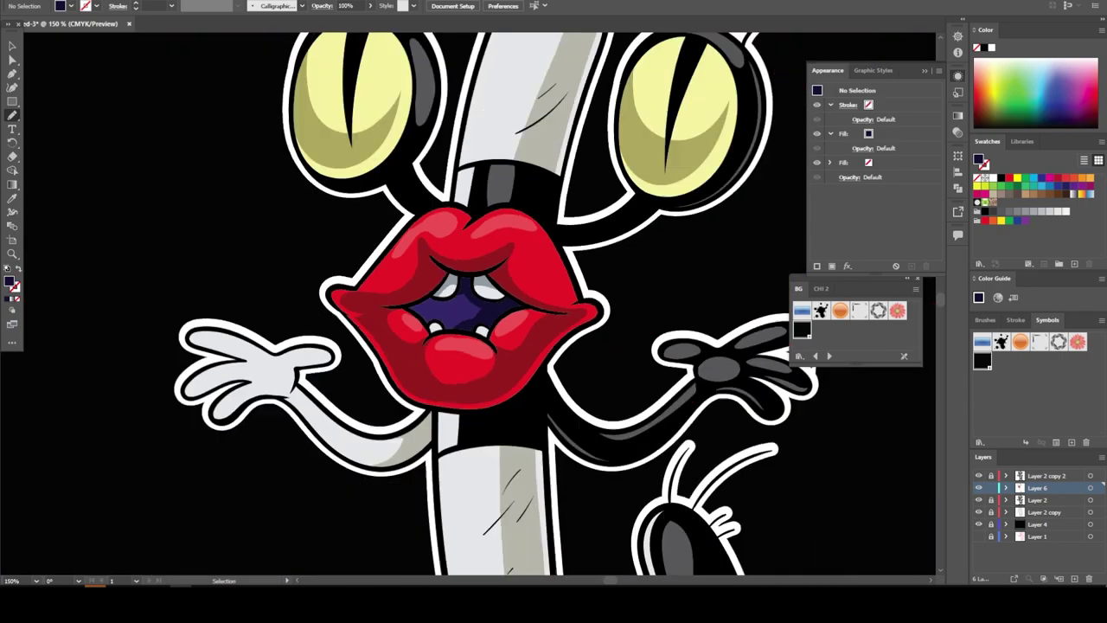
# - On a new layer, place the red handle tag symbol, rotated, on the lower body
pyautogui.click(1071, 577)
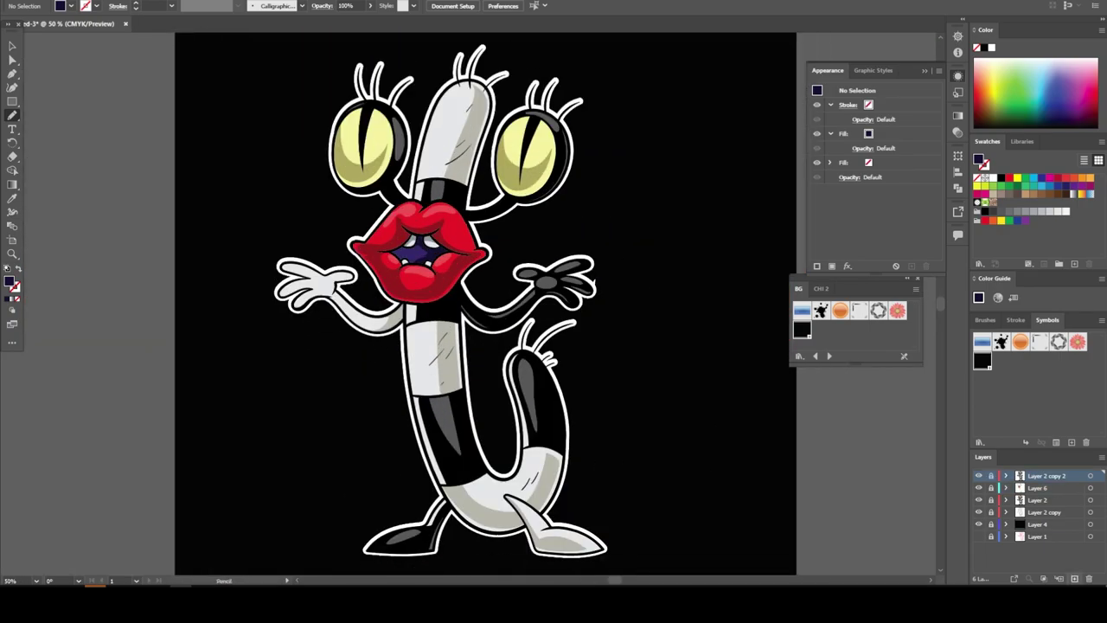
pyautogui.click(799, 355)
pyautogui.click(865, 559)
pyautogui.moveTo(803, 328); pyautogui.dragTo(430, 394)
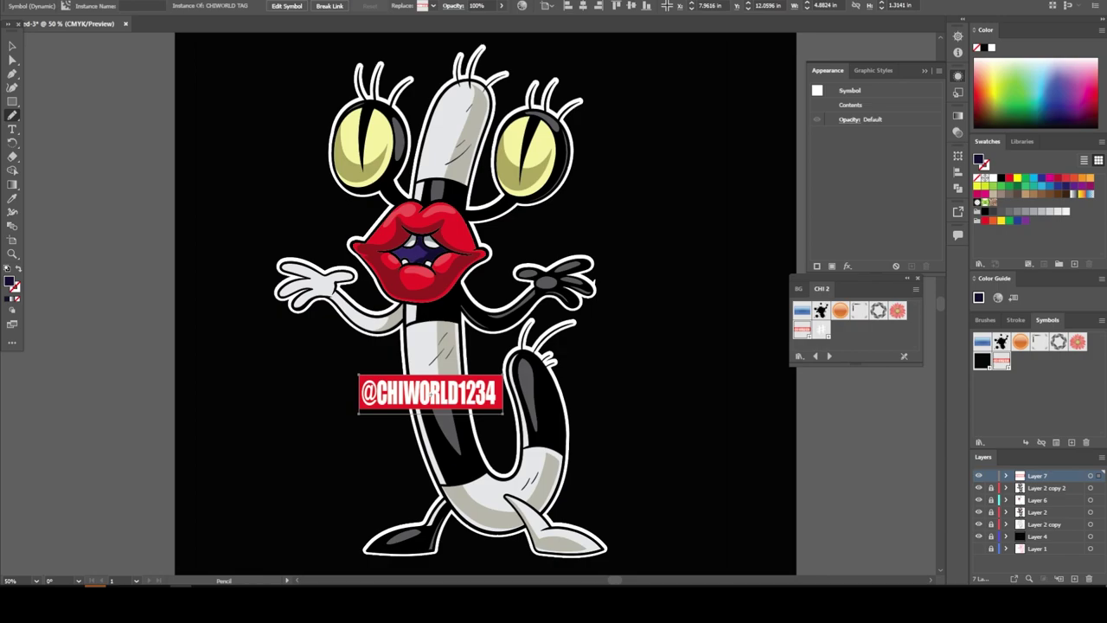
pyautogui.moveTo(510, 376); pyautogui.dragTo(497, 311)
pyautogui.moveTo(415, 394); pyautogui.dragTo(389, 471)
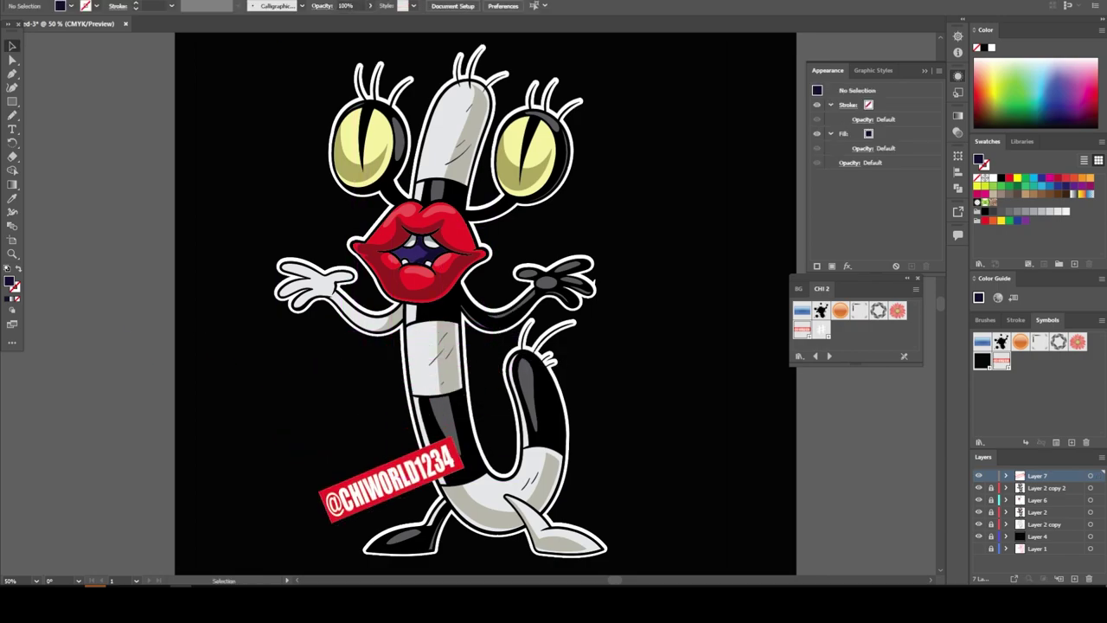
pyautogui.hotkey('ctrl', 'l')
pyautogui.scroll(2, 484, 302)
# - Type 29 at the artwork's top right, make it white, and enlarge it to about 255 pt
pyautogui.press('t')
pyautogui.click(671, 188)
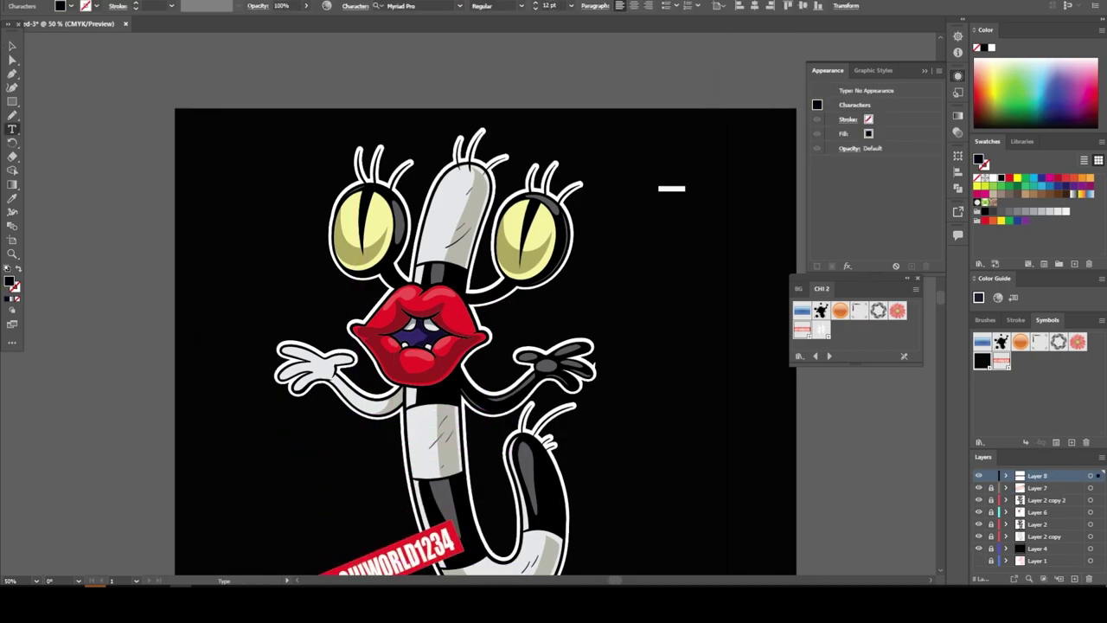
pyautogui.press('Escape')
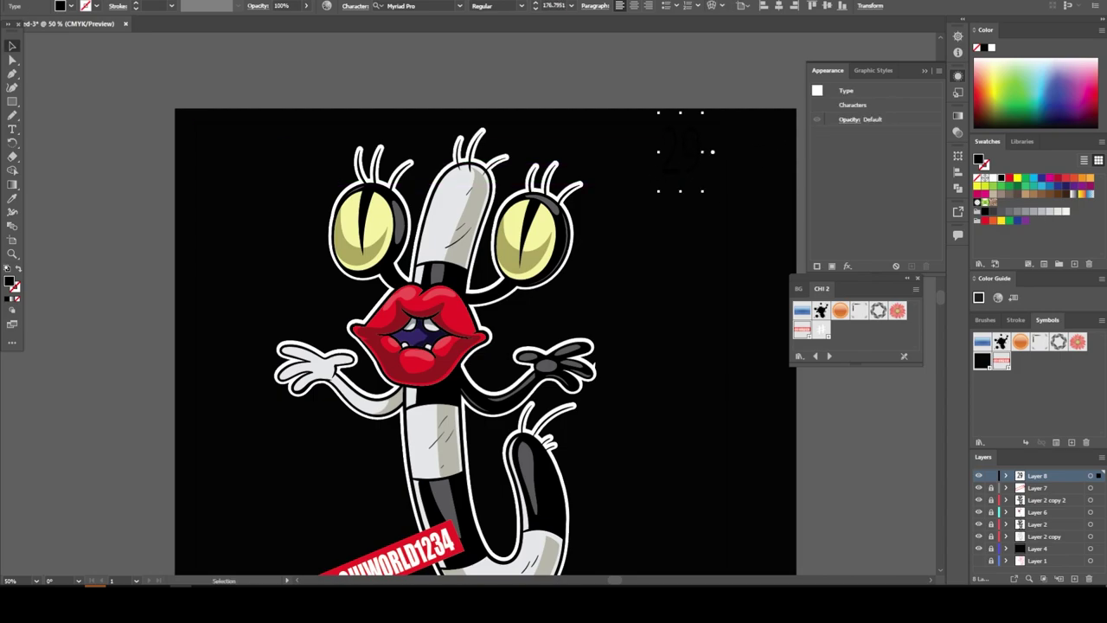
pyautogui.doubleClick(8, 280)
pyautogui.click(672, 216)
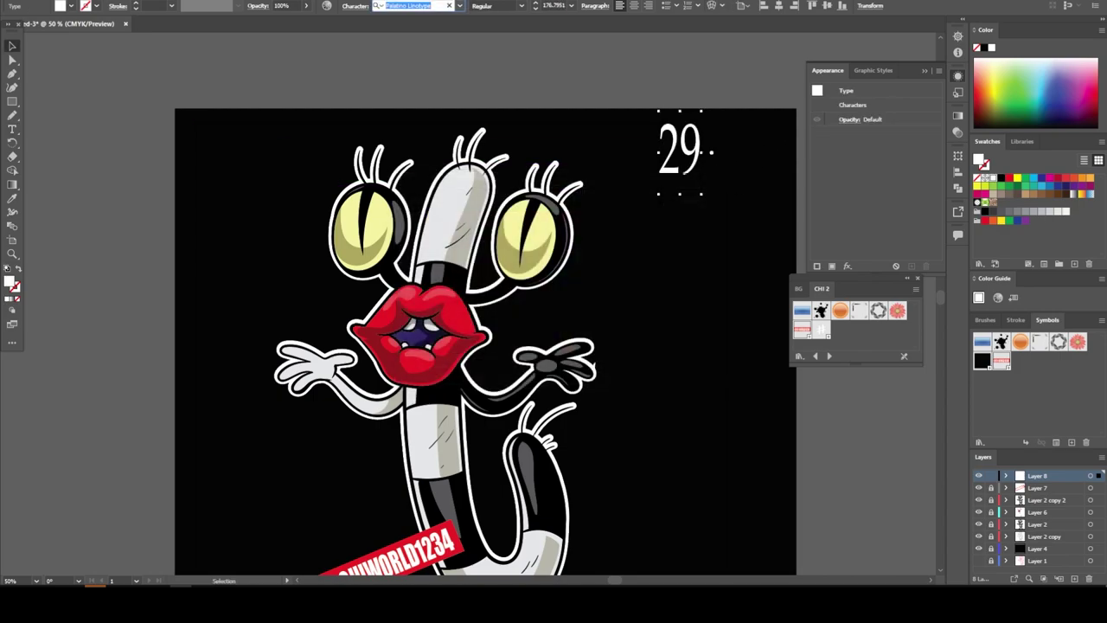
pyautogui.moveTo(702, 193); pyautogui.dragTo(725, 279)
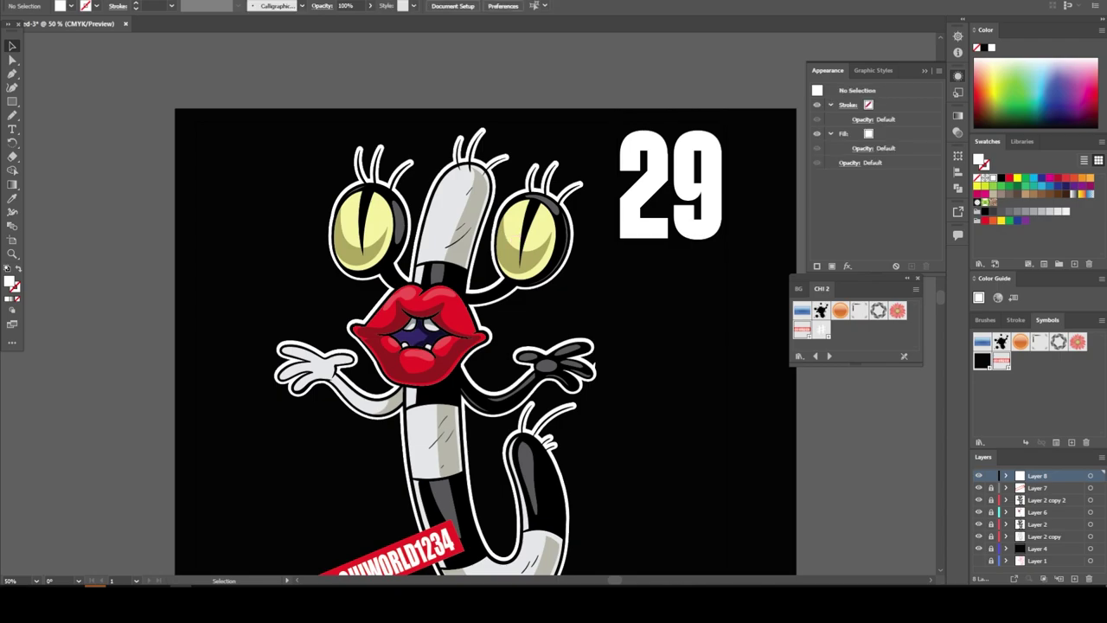